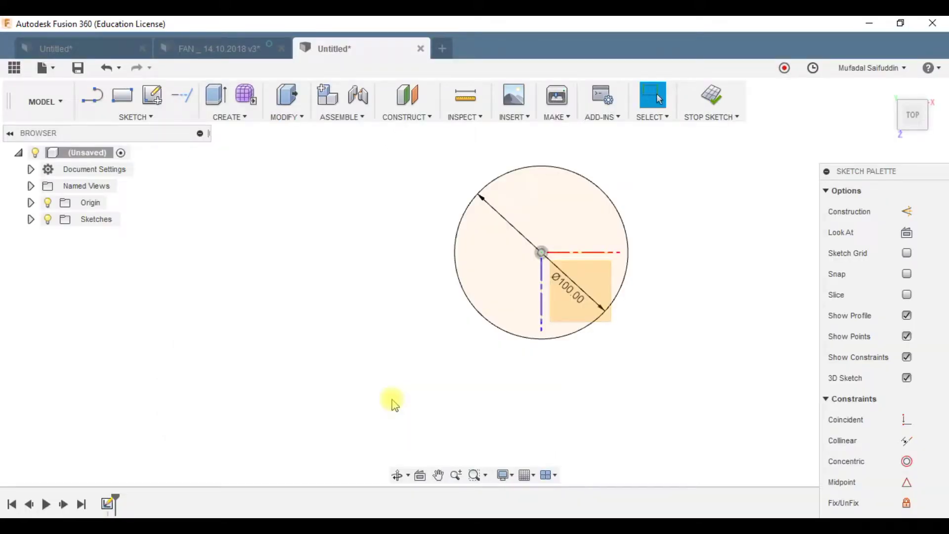
# Step: Finish the 100 mm circle sketch, select the circle in Sketch1, and switch to the Patch workspace
pyautogui.click(711, 97)
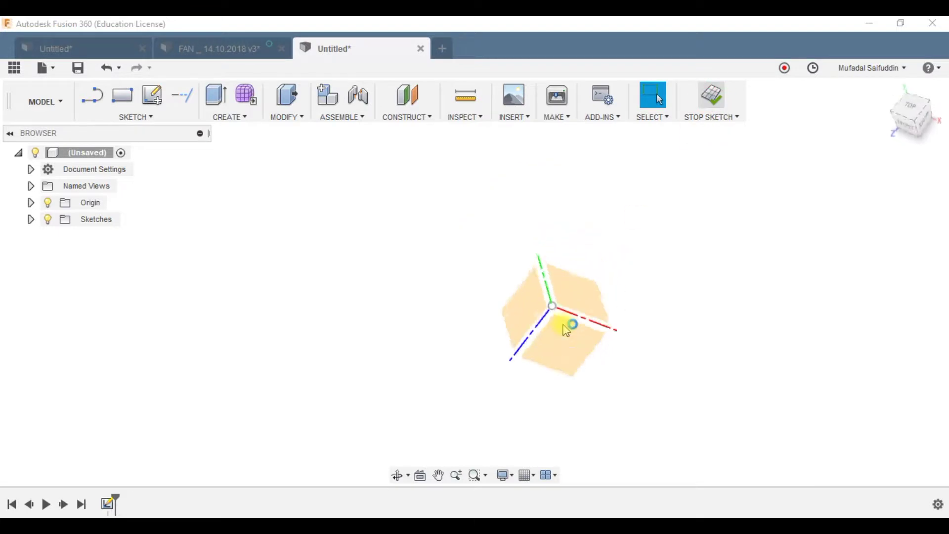
pyautogui.click(30, 219)
pyautogui.click(61, 236)
pyautogui.click(625, 309)
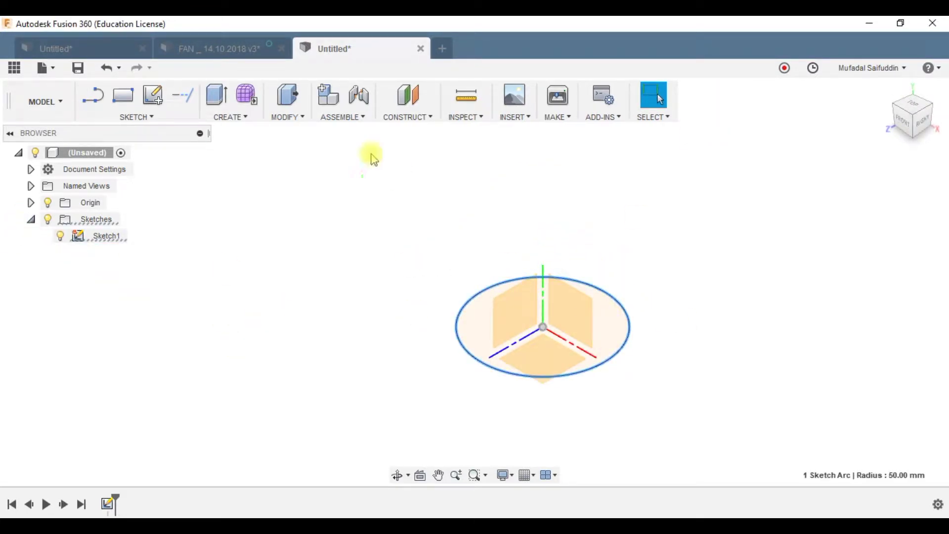
pyautogui.click(60, 101)
pyautogui.click(52, 154)
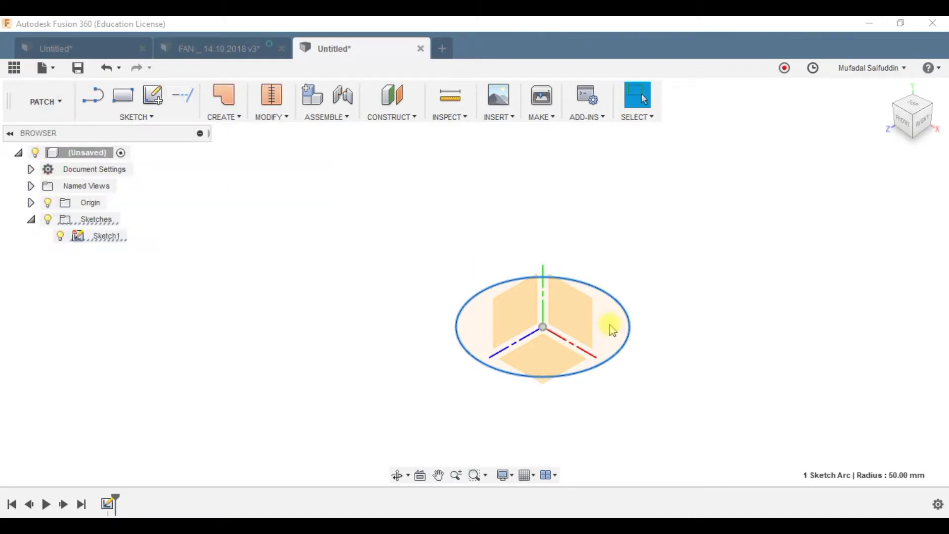
# Step: Extrude the circle 60 mm into a cylindrical surface wall
pyautogui.click(237, 119)
pyautogui.click(222, 149)
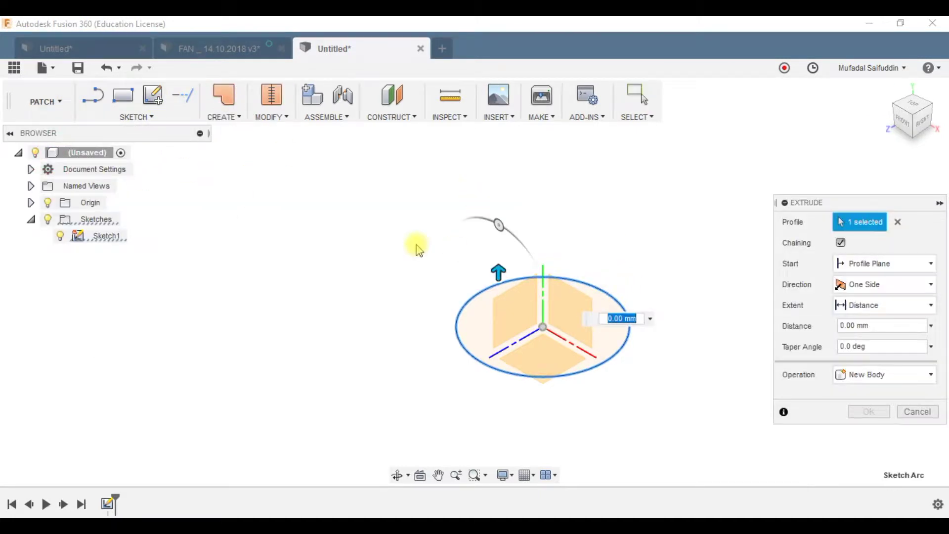
pyautogui.moveTo(498, 271); pyautogui.dragTo(498, 222)
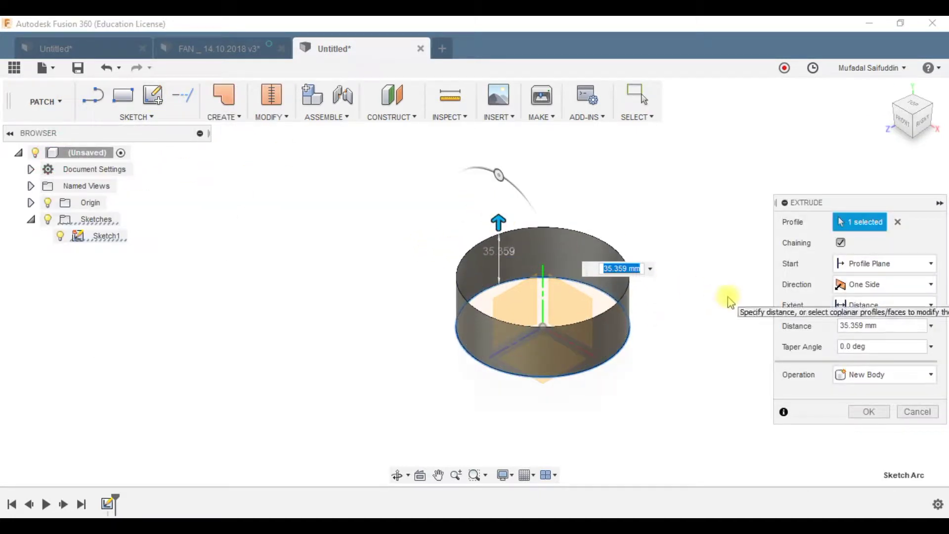
pyautogui.press('Return')
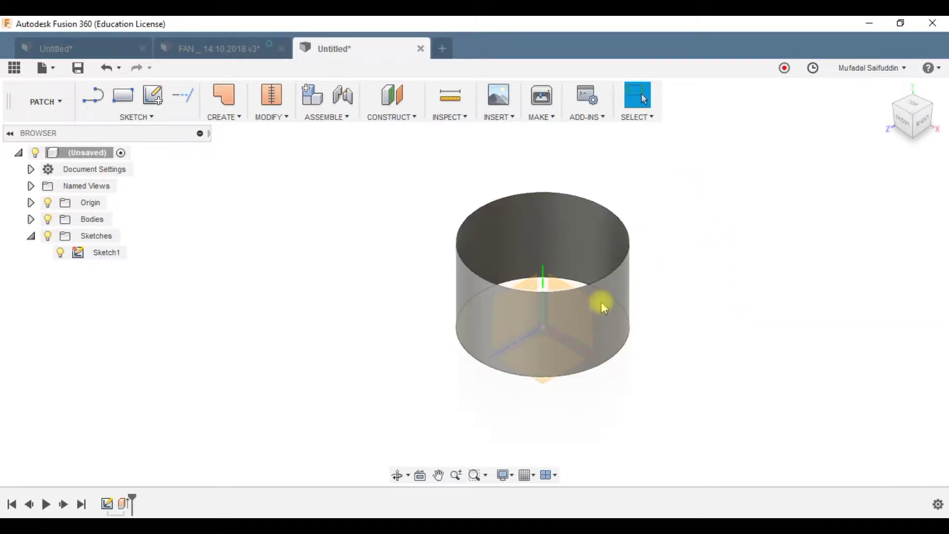
# Step: Cap the cylinder's top circular edge with a patch surface
pyautogui.click(222, 102)
pyautogui.click(613, 216)
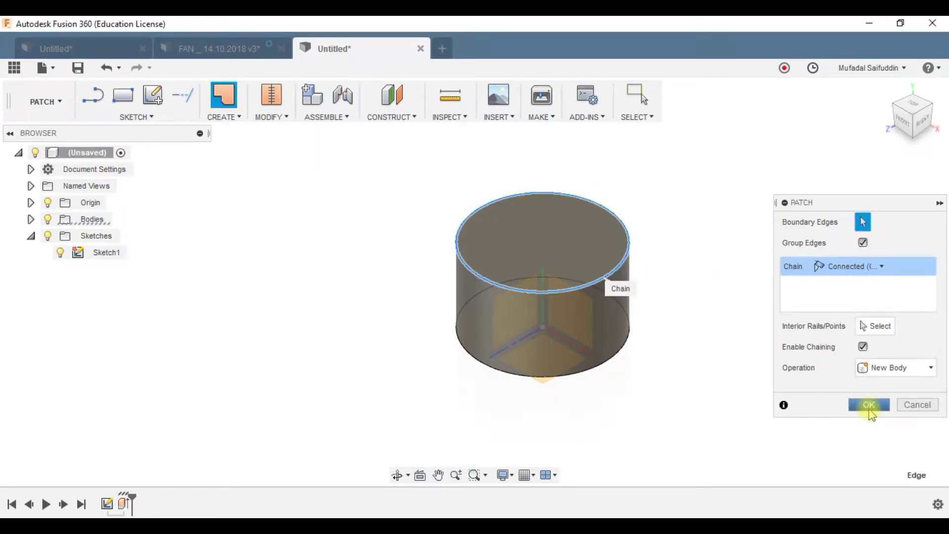
pyautogui.click(869, 405)
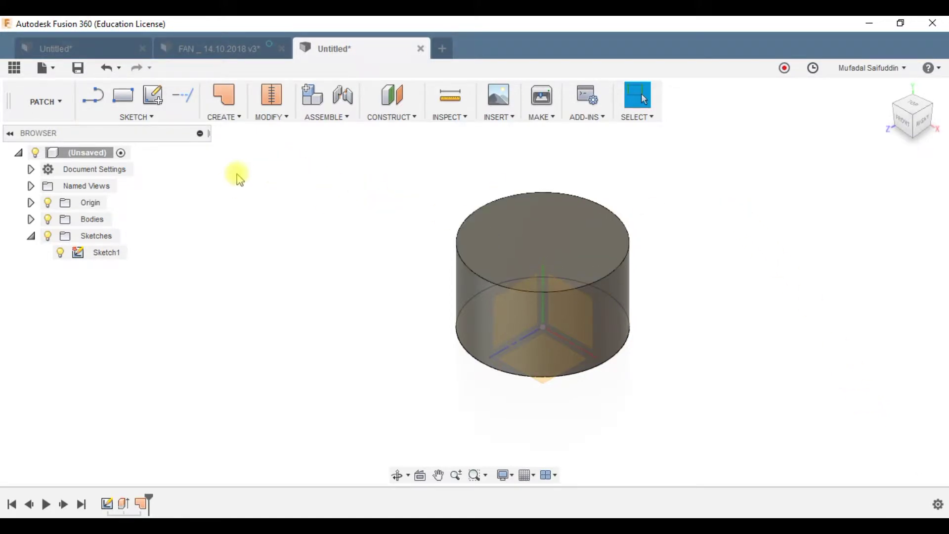
pyautogui.click(68, 104)
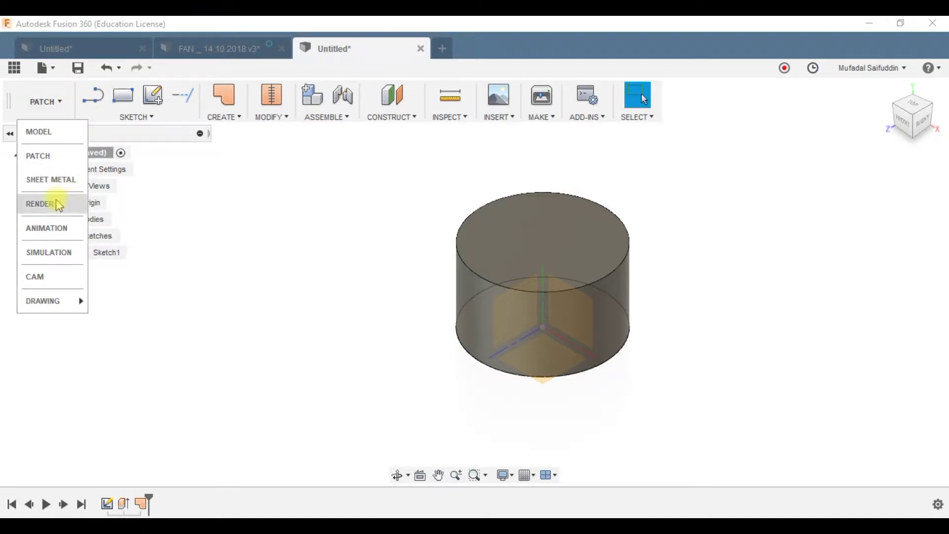
# Step: Return from the Patch workspace to the Model workspace and begin an offset construction plane
pyautogui.moveTo(61, 182)
pyautogui.click(687, 200)
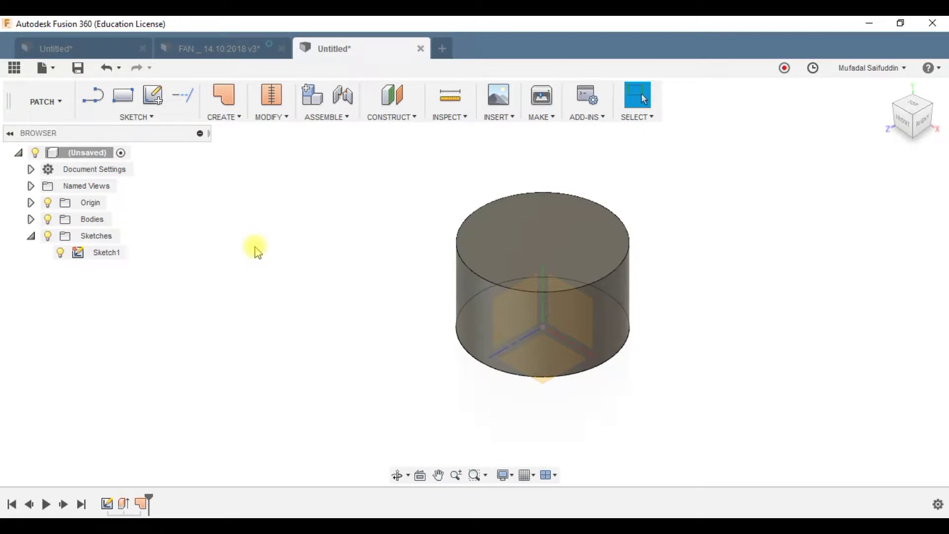
pyautogui.click(50, 101)
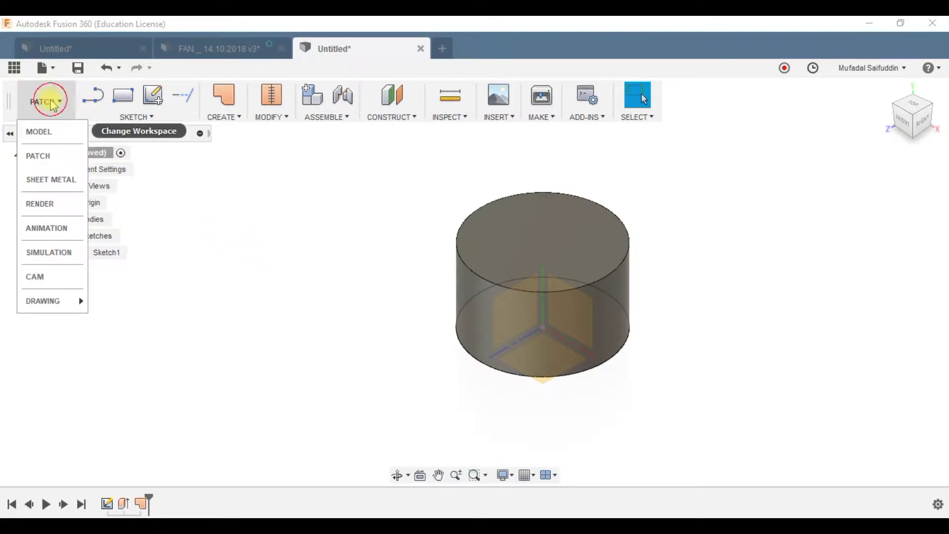
pyautogui.click(59, 129)
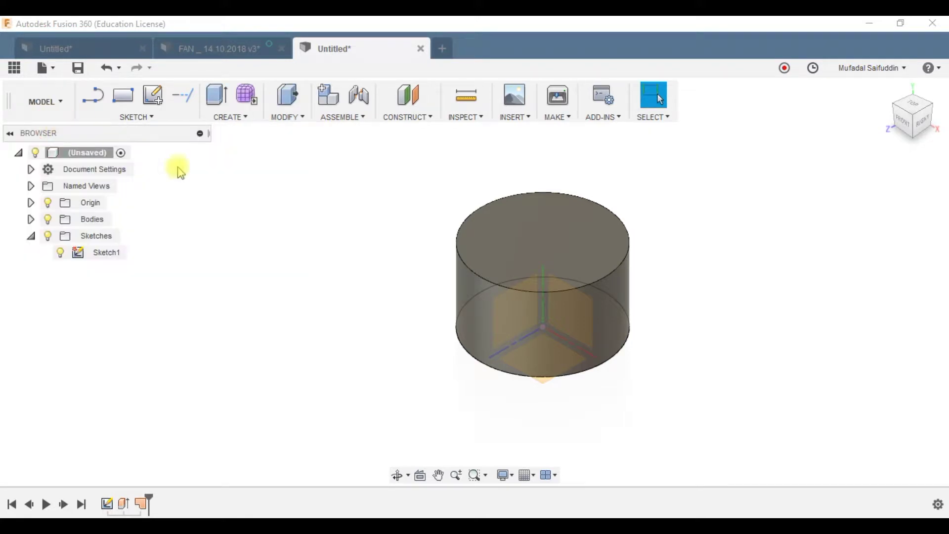
pyautogui.click(251, 118)
pyautogui.click(401, 169)
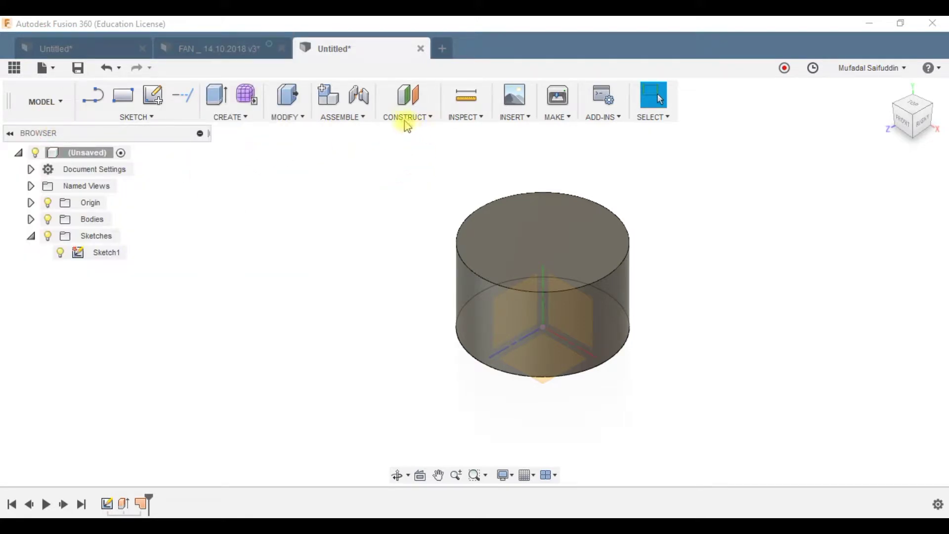
pyautogui.click(408, 96)
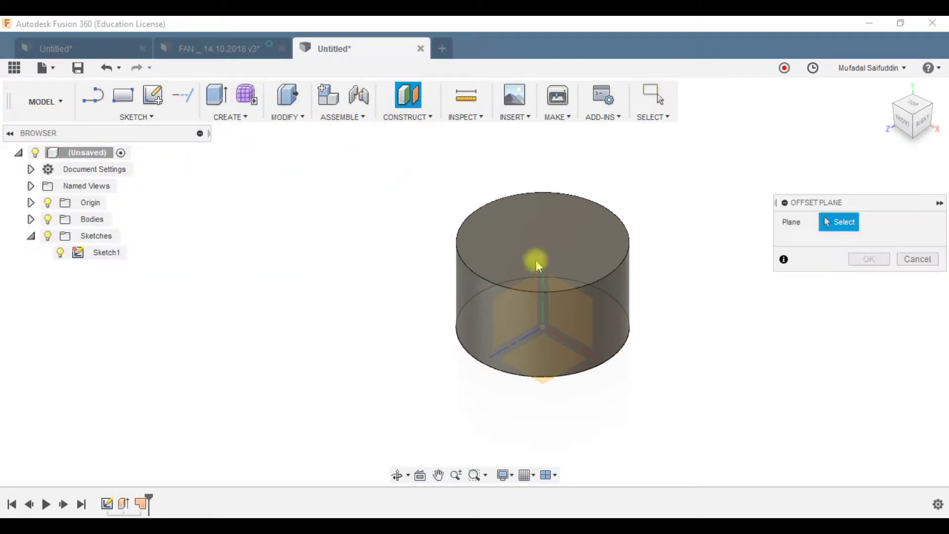
# Step: Turn the view to expose the cylinder's bottom face and offset a construction plane 10 mm from it
pyautogui.click(905, 132)
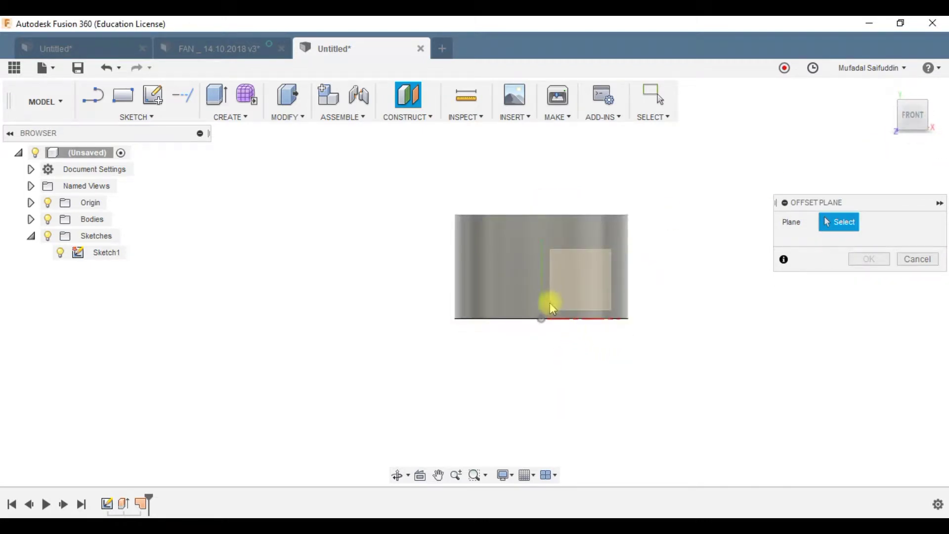
pyautogui.click(913, 99)
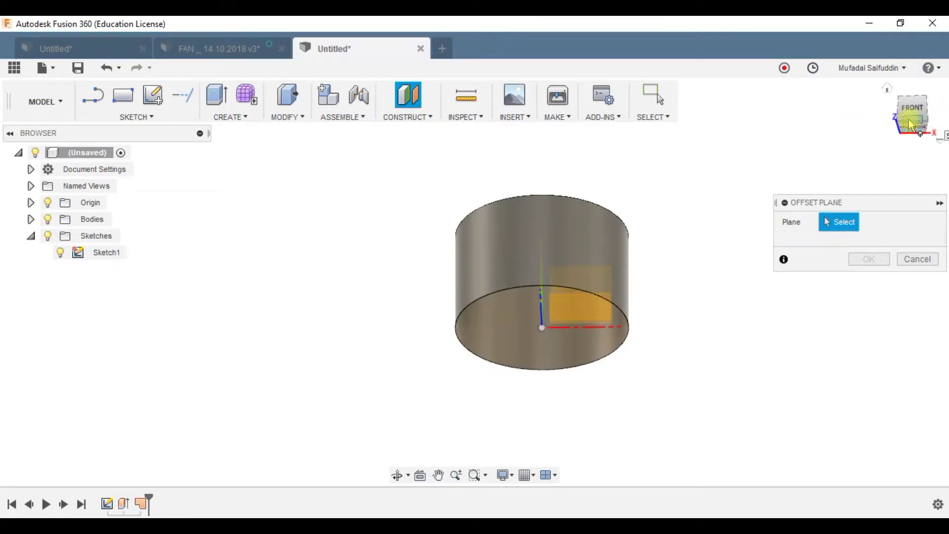
pyautogui.keyDown('shift'); pyautogui.moveTo(720, 278); pyautogui.dragTo(513, 402, button='middle'); pyautogui.keyUp('shift')
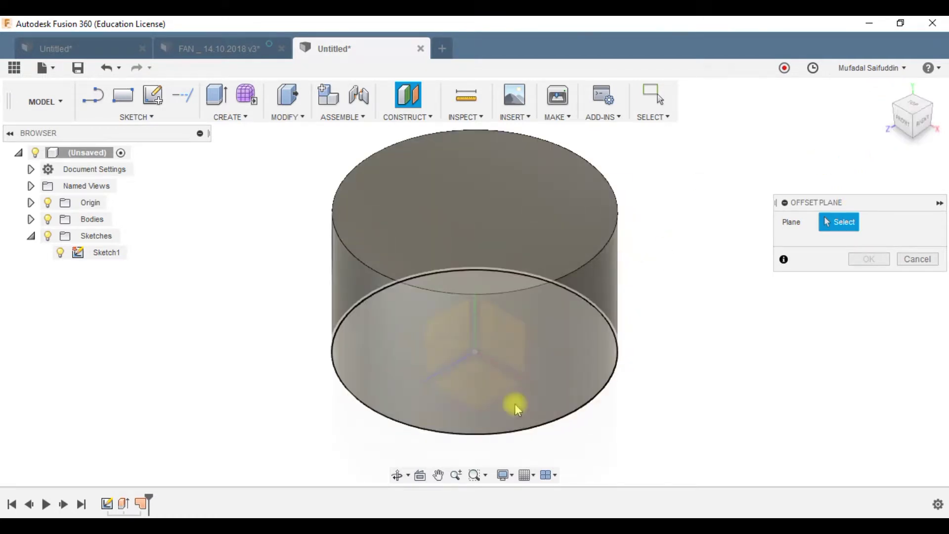
pyautogui.click(903, 126)
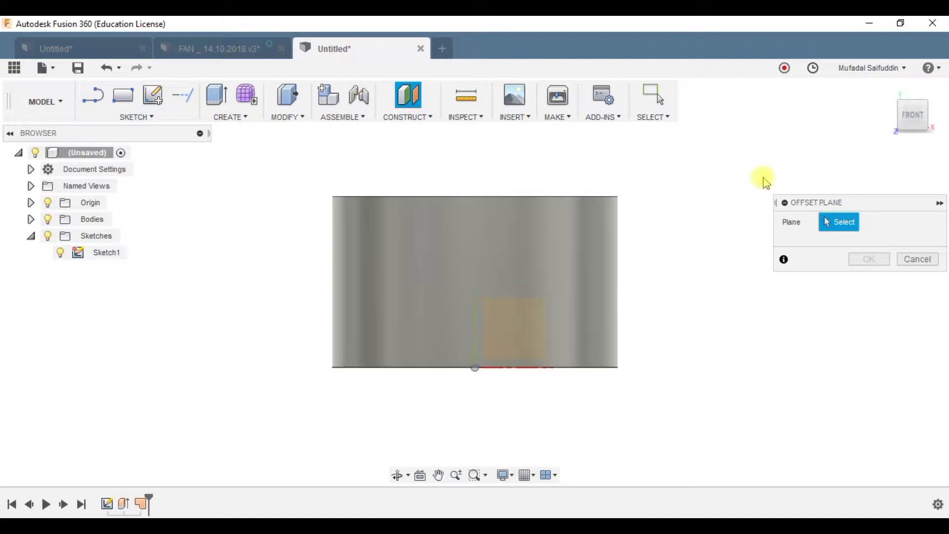
pyautogui.click(914, 106)
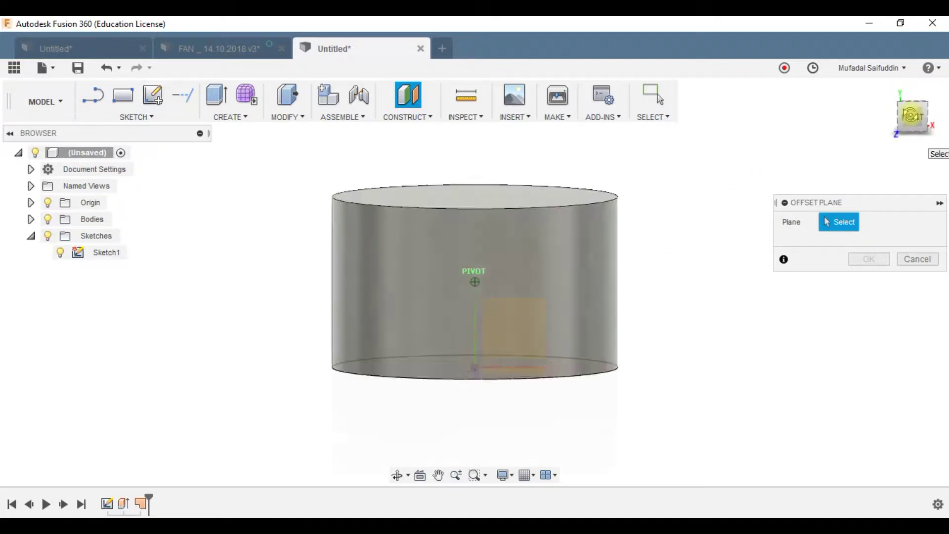
pyautogui.click(525, 378)
pyautogui.moveTo(876, 238); pyautogui.dragTo(811, 242)
pyautogui.write('10')
pyautogui.press('Return')
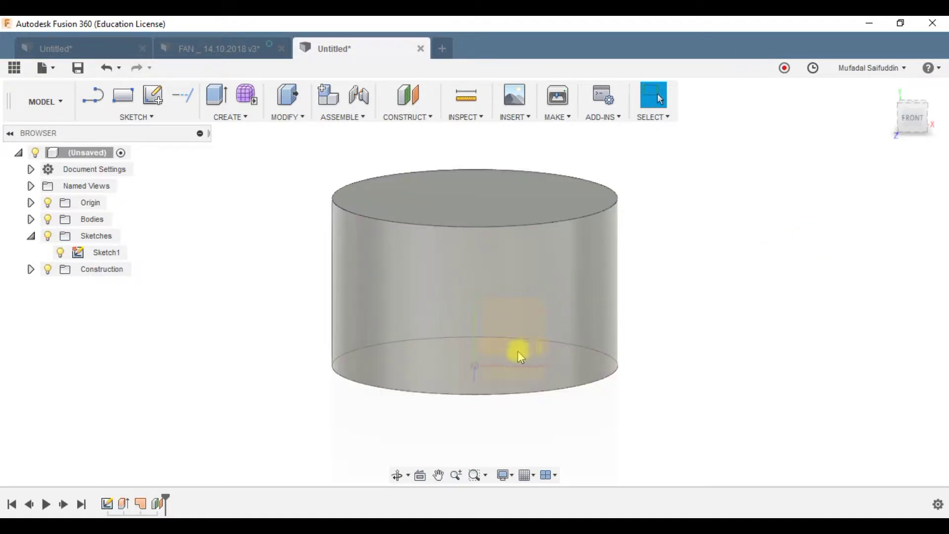
# Step: Start a coil on the offset plane, drawing a 100 mm circle centred on the origin in Top view
pyautogui.click(237, 115)
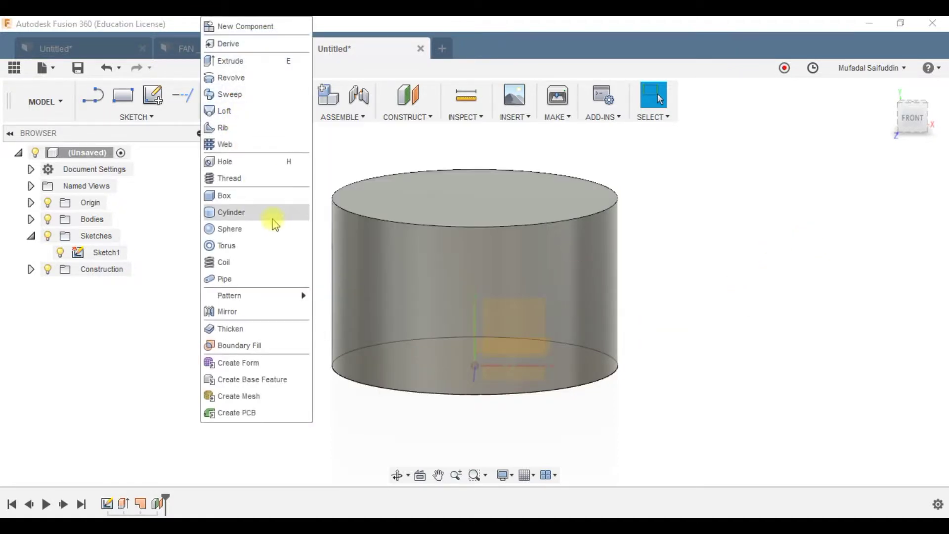
pyautogui.click(249, 264)
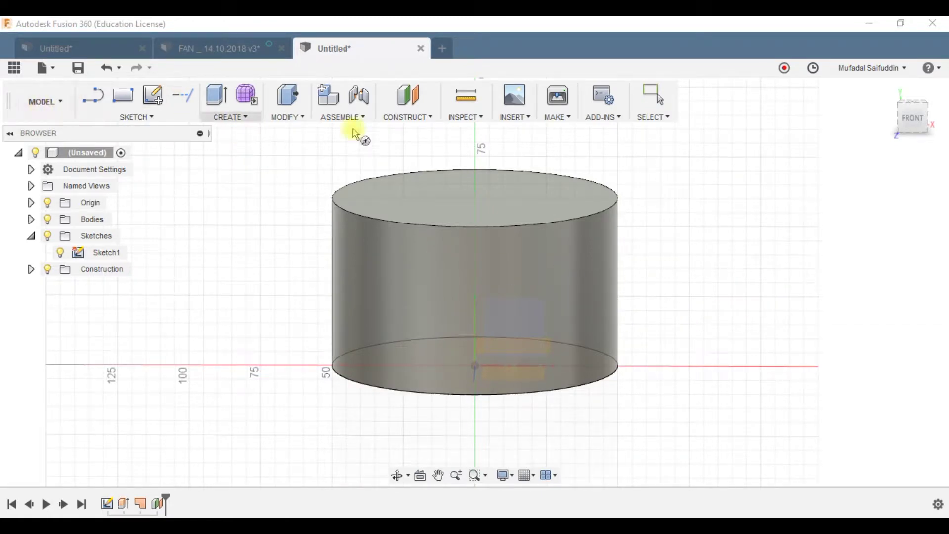
pyautogui.click(245, 116)
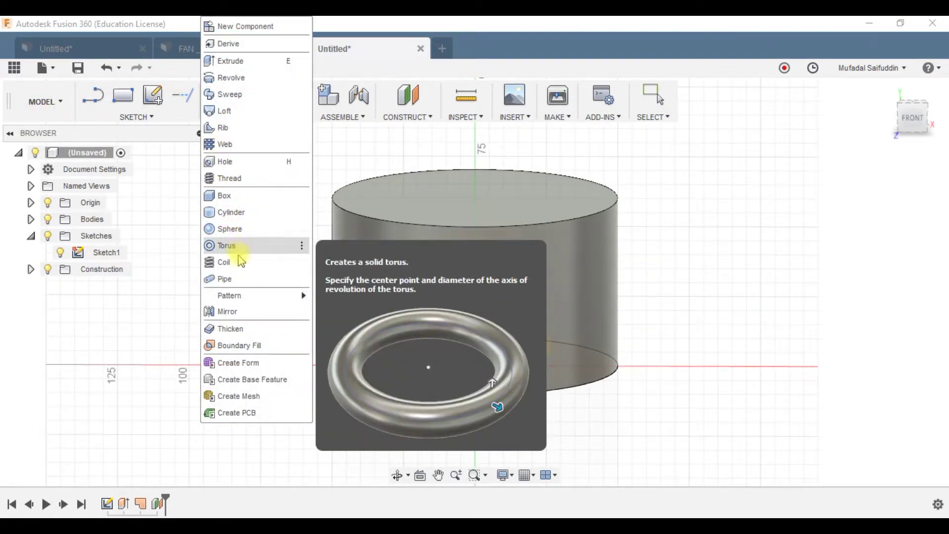
pyautogui.click(237, 262)
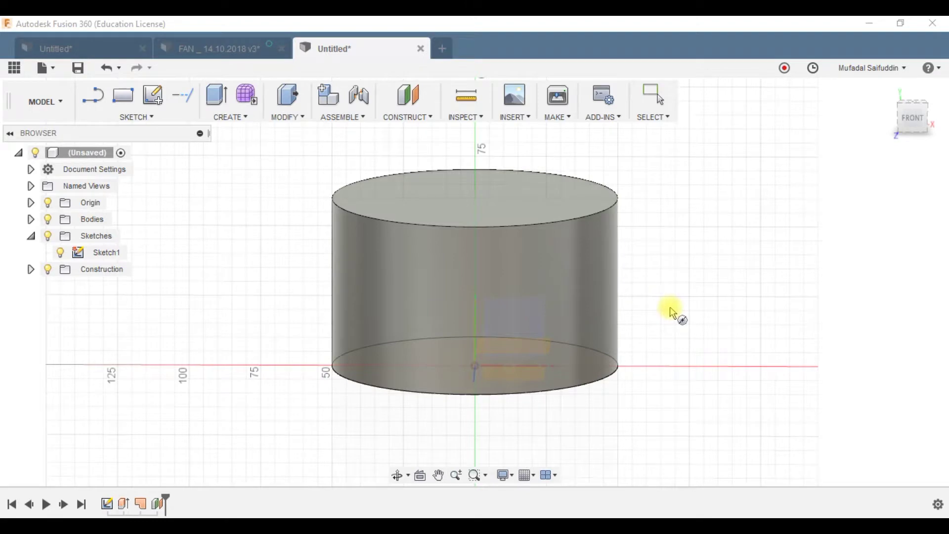
pyautogui.click(504, 358)
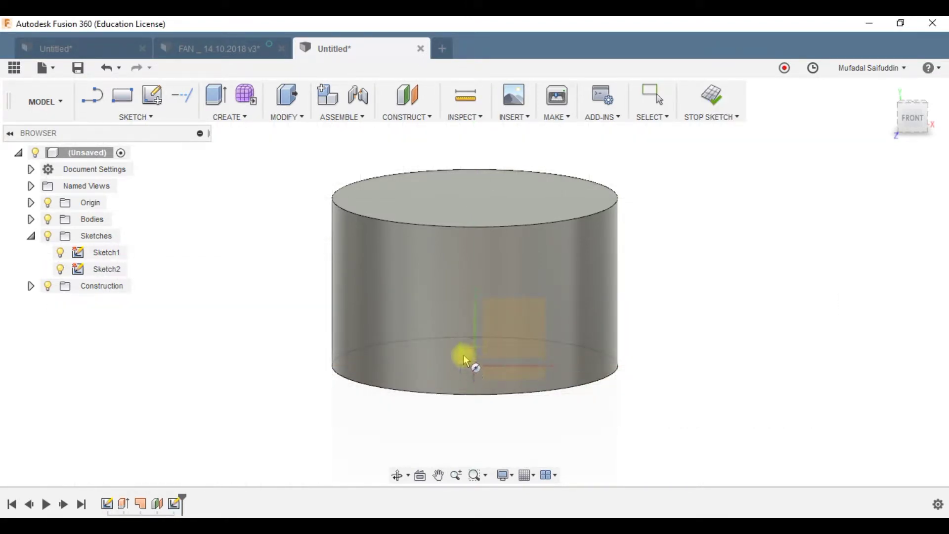
pyautogui.click(915, 103)
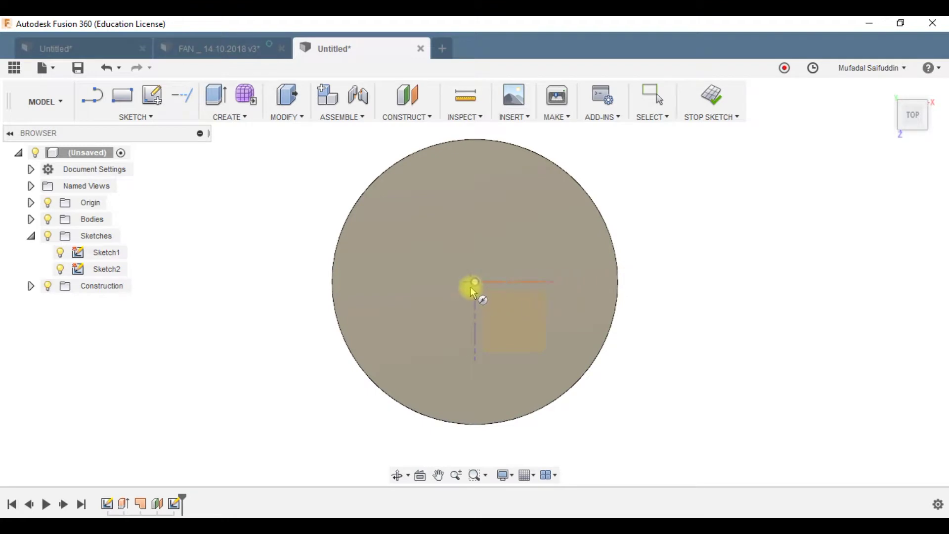
pyautogui.click(475, 283)
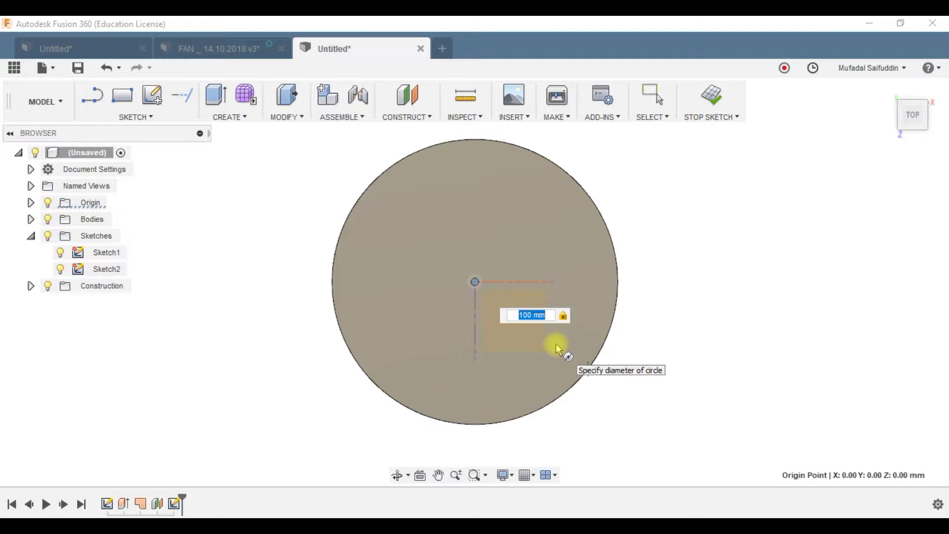
pyautogui.press('Return')
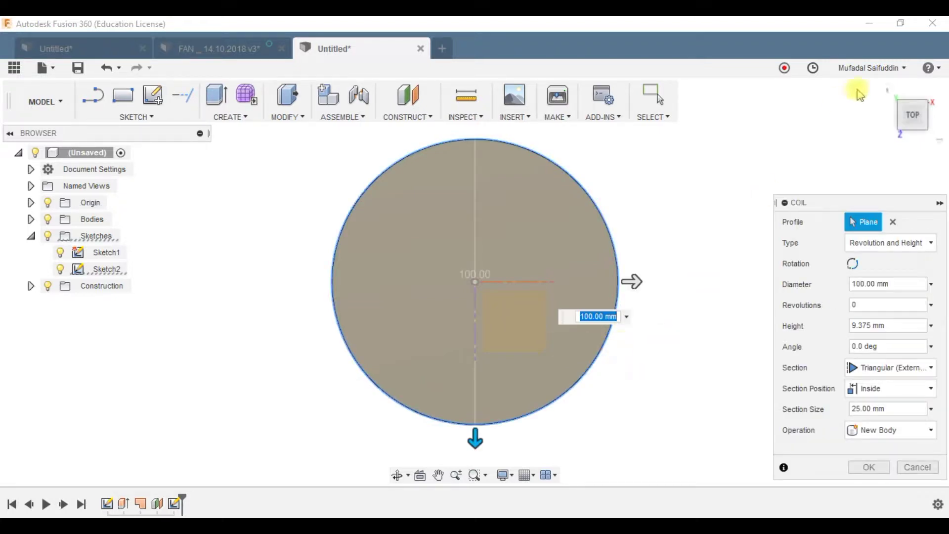
# Step: Hide the cylinder body to check the coil preview, then show it again
pyautogui.click(887, 88)
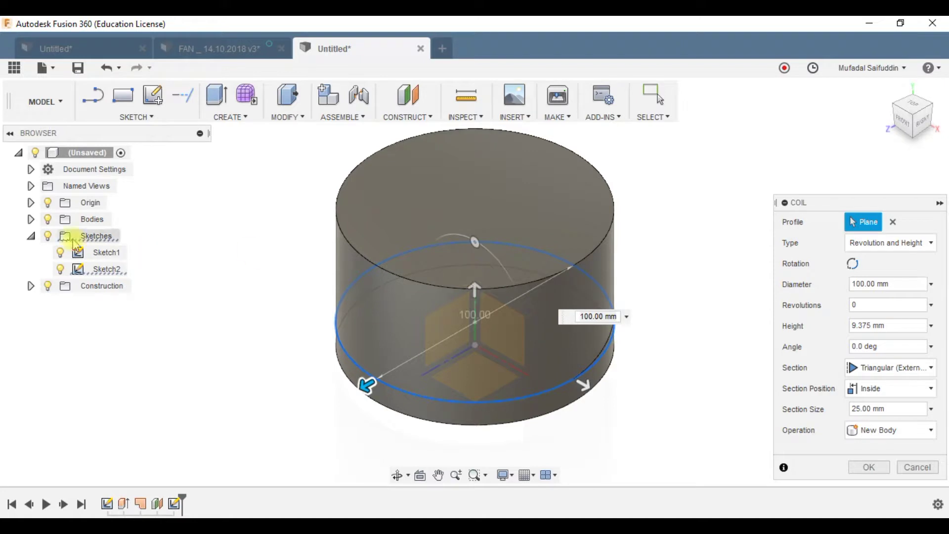
pyautogui.click(31, 219)
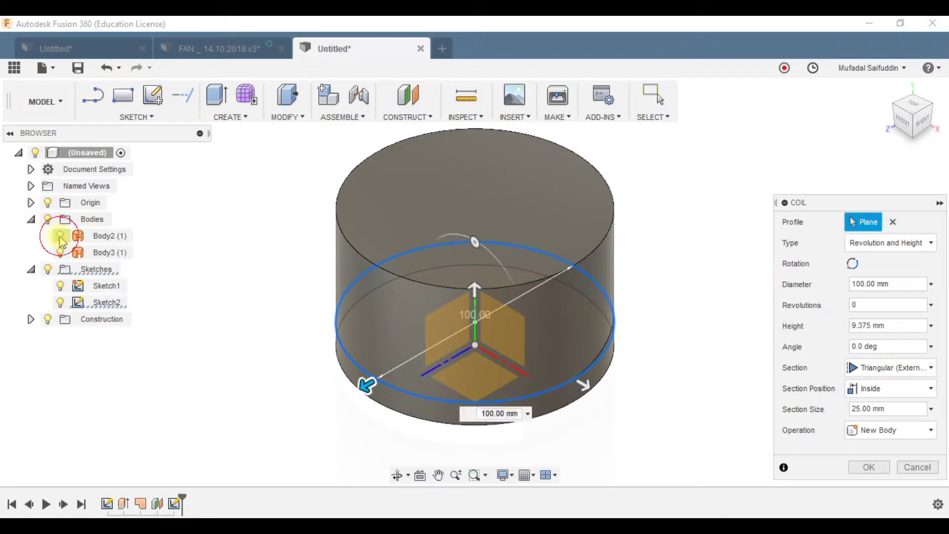
pyautogui.click(60, 236)
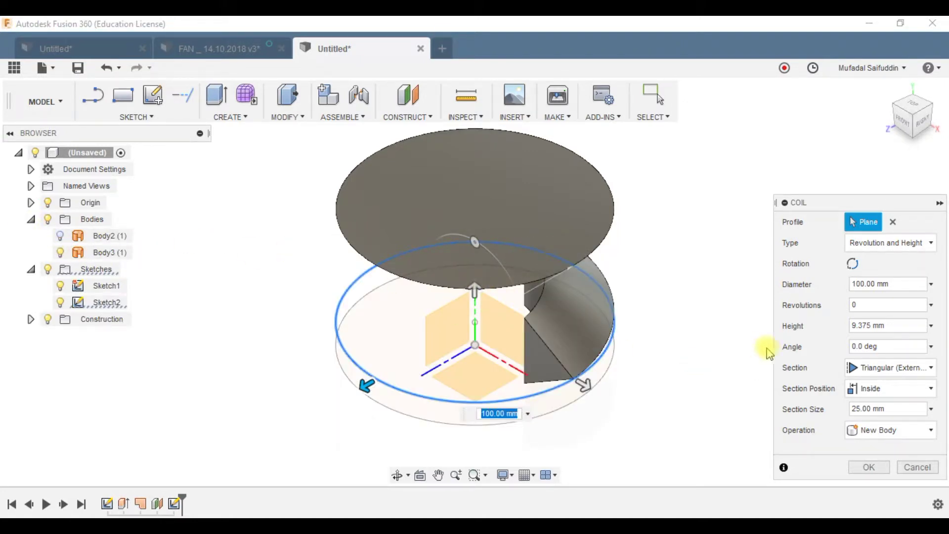
pyautogui.moveTo(912, 131)
pyautogui.mouseDown()
pyautogui.moveTo(849, 110)
pyautogui.moveTo(779, 119)
pyautogui.moveTo(808, 125)
pyautogui.moveTo(788, 110)
pyautogui.mouseUp()
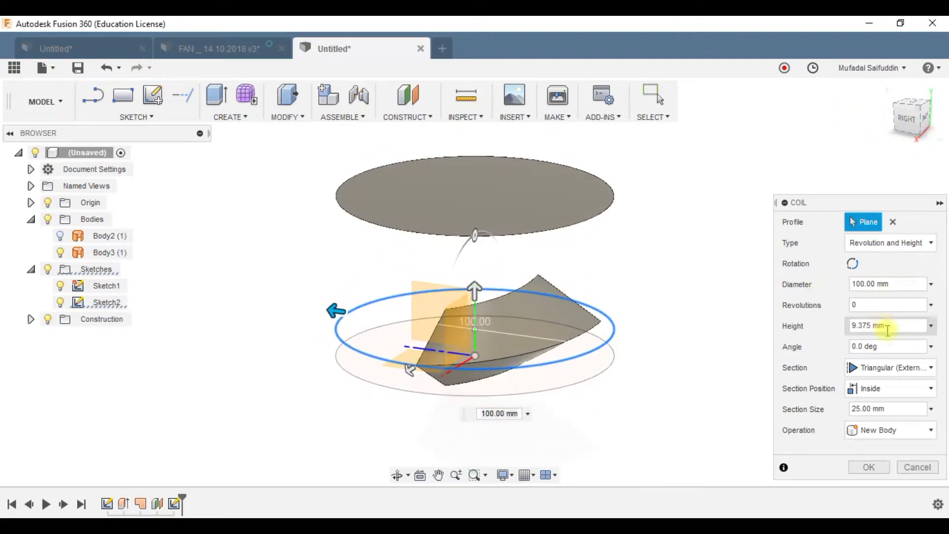
pyautogui.click(61, 235)
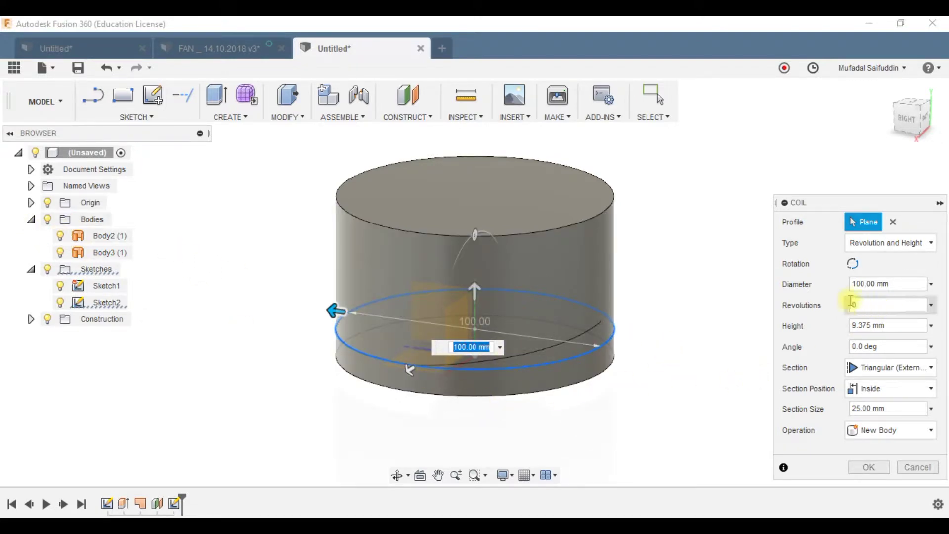
# Step: Set the coil height to 40 mm in the Coil dialog
pyautogui.click(874, 324)
pyautogui.doubleClick(874, 325)
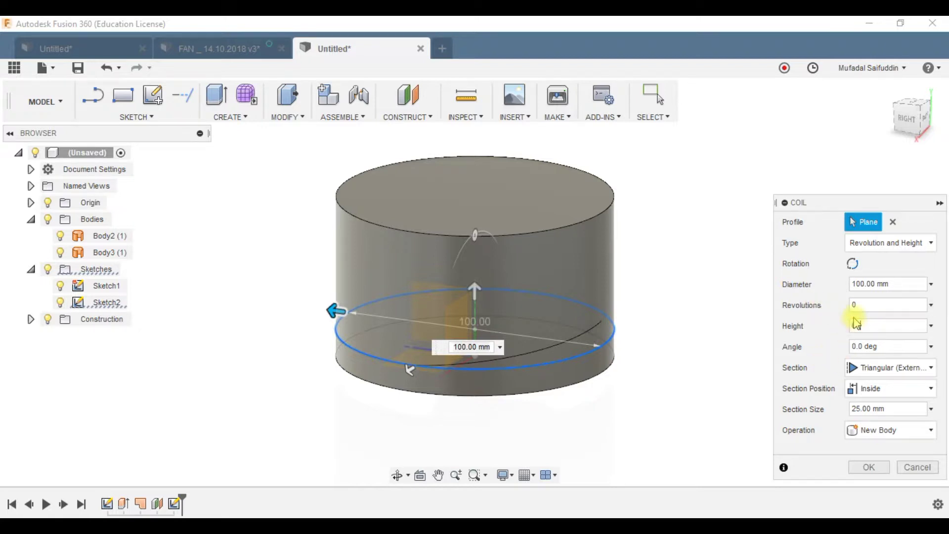
pyautogui.write('60')
pyautogui.moveTo(875, 325); pyautogui.dragTo(847, 327)
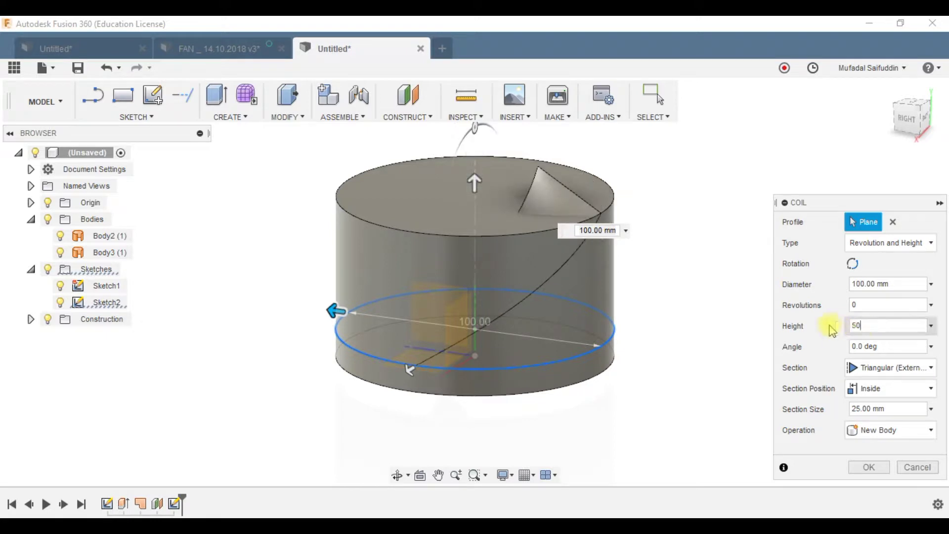
pyautogui.moveTo(885, 325); pyautogui.dragTo(797, 334)
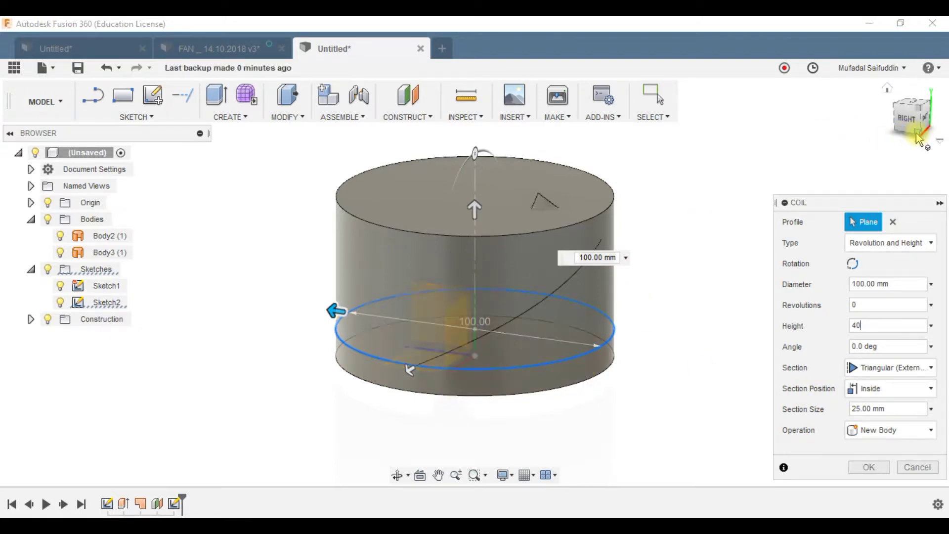
# Step: Orbit around the cylinder to inspect the coil's curved edge
pyautogui.moveTo(912, 119); pyautogui.dragTo(460, 233)
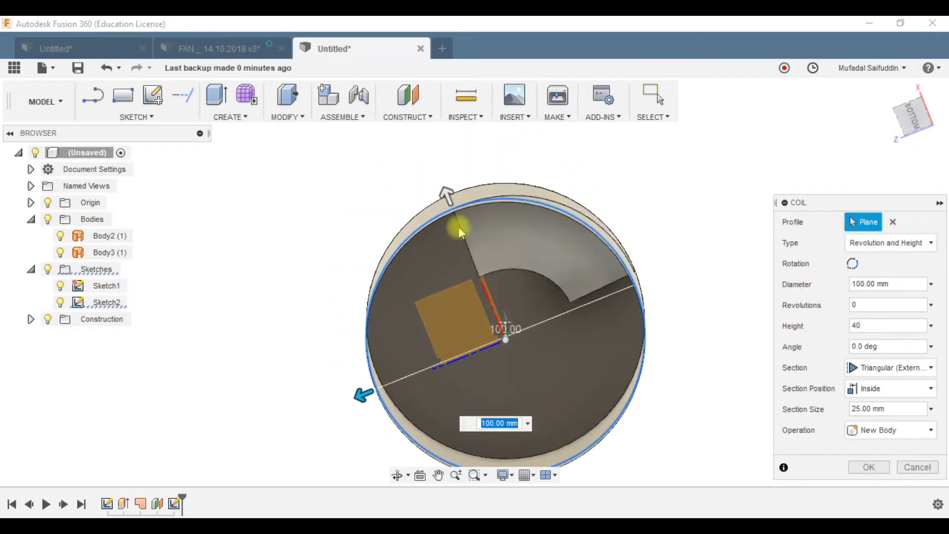
pyautogui.click(912, 121)
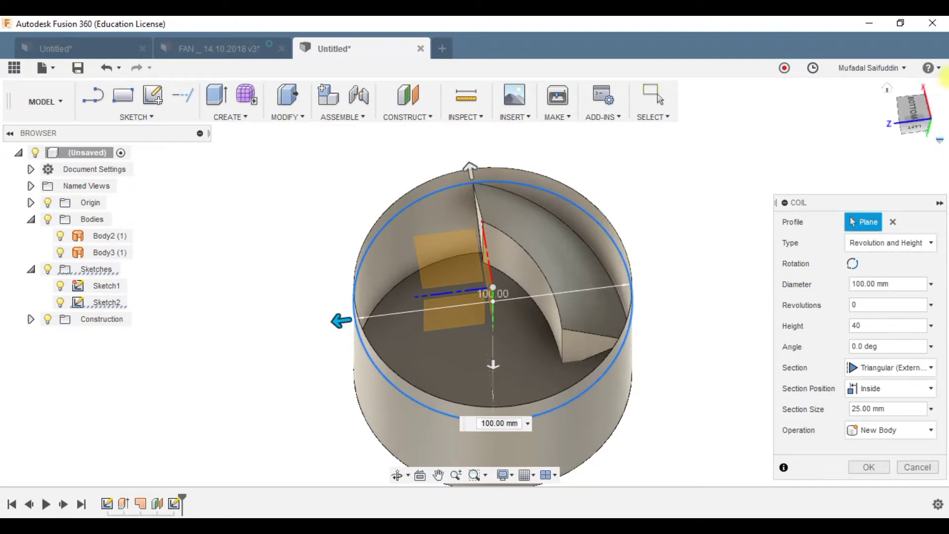
pyautogui.moveTo(915, 99); pyautogui.dragTo(924, 168)
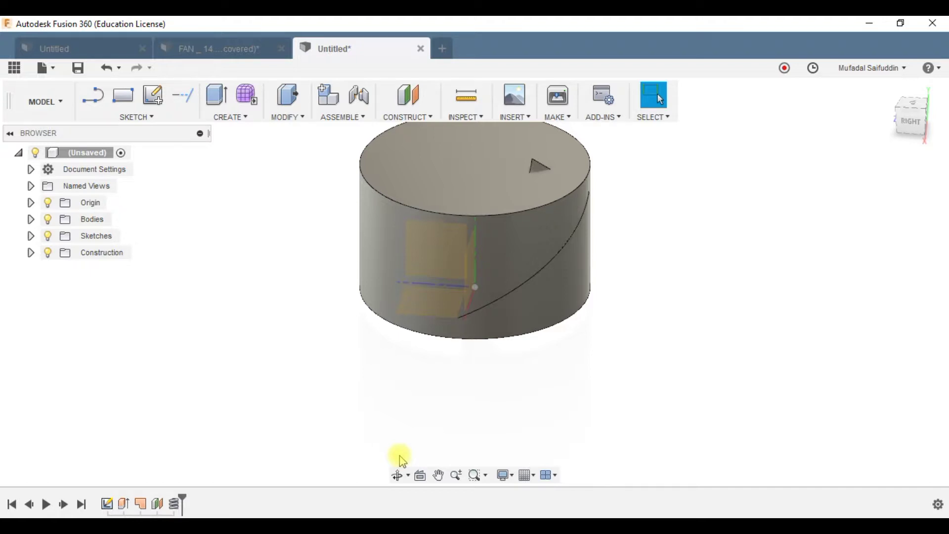
# Step: Switch to the Patch workspace and bring up the Construct options
pyautogui.click(40, 100)
pyautogui.click(61, 156)
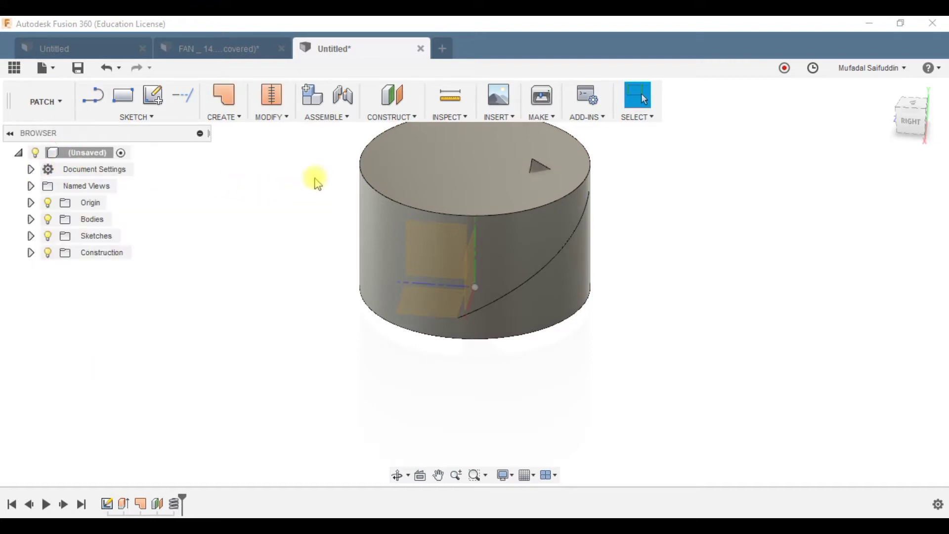
pyautogui.click(413, 117)
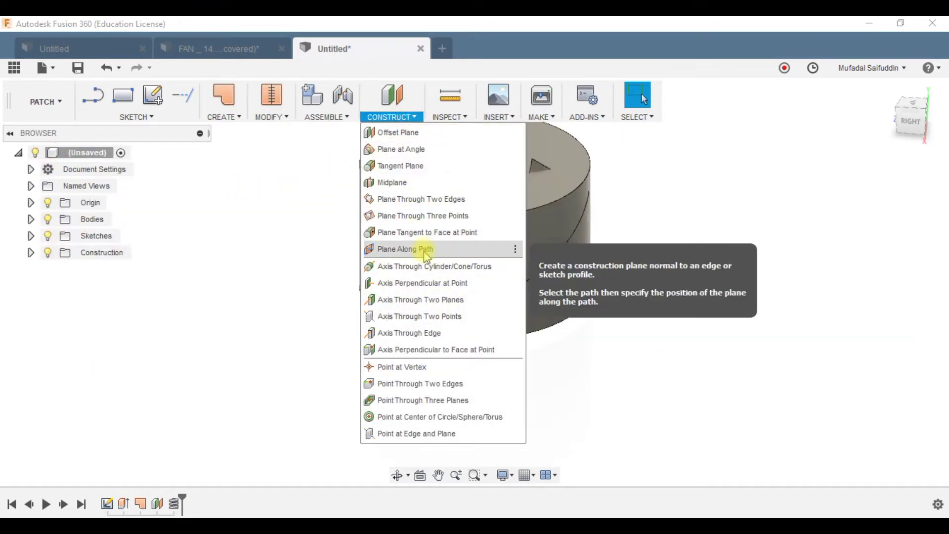
# Step: Add a plane along the curved coil edge at distance 0
pyautogui.click(424, 254)
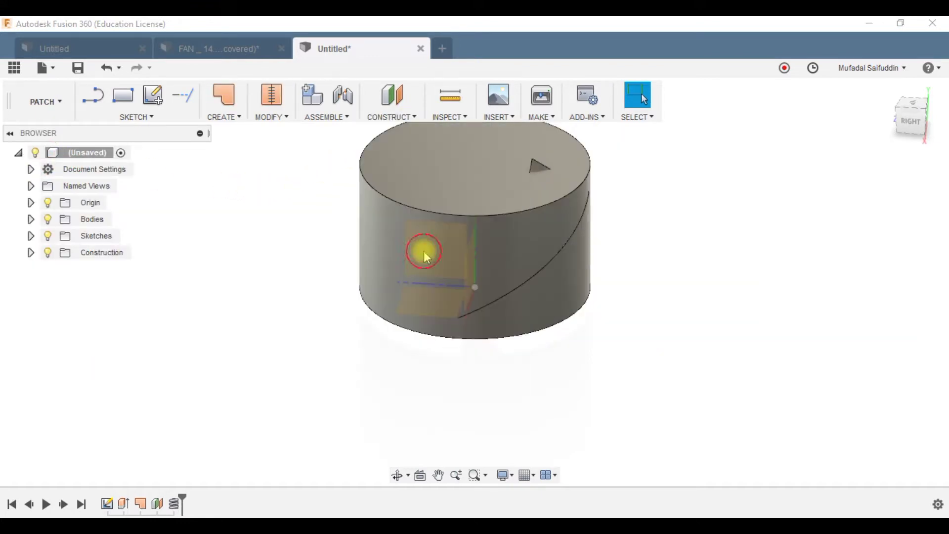
pyautogui.click(555, 258)
pyautogui.moveTo(847, 242); pyautogui.dragTo(823, 244)
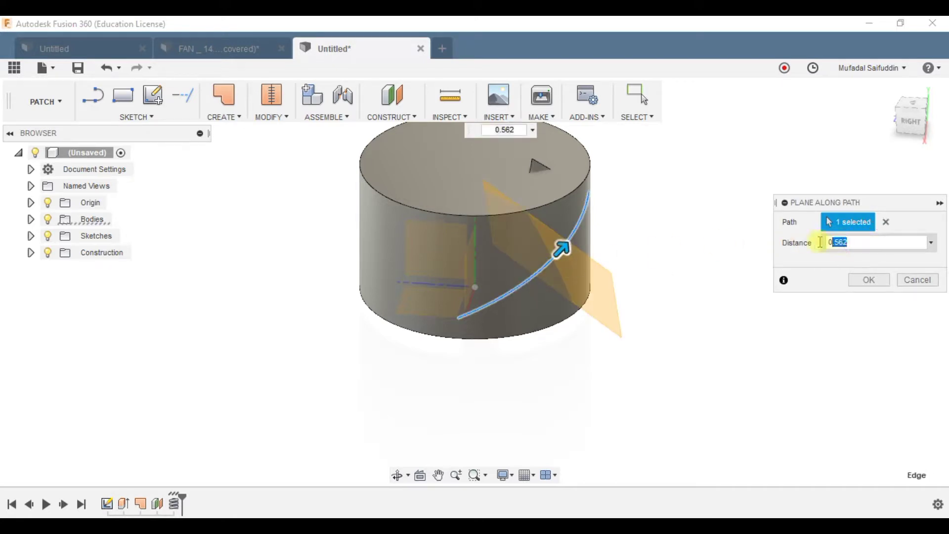
pyautogui.write('0')
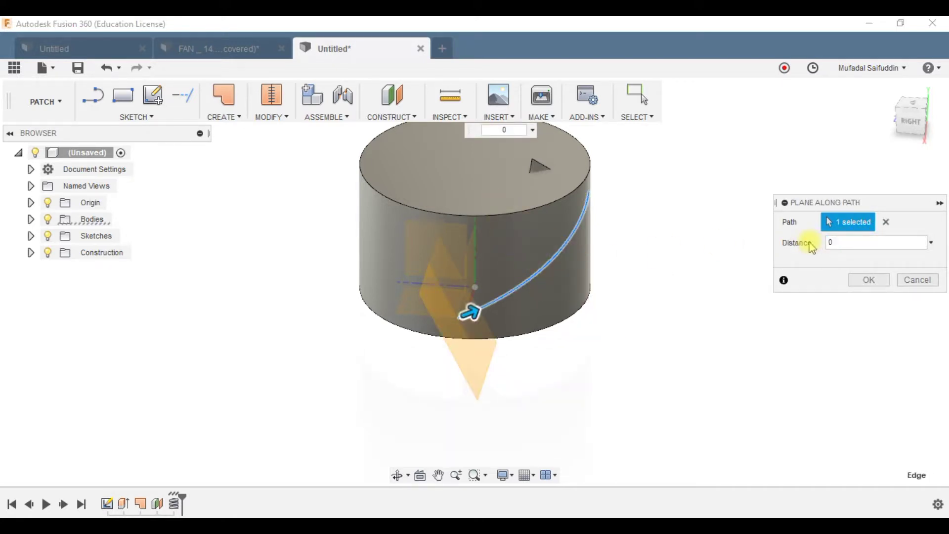
pyautogui.press('Return')
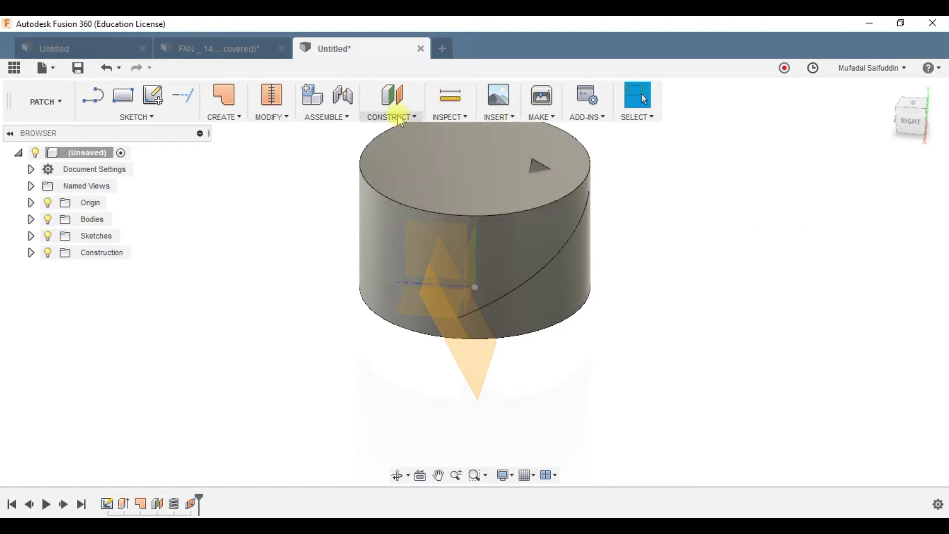
# Step: Add a second plane along the edge at distance 1 and start a sketch on it
pyautogui.click(392, 117)
pyautogui.click(423, 249)
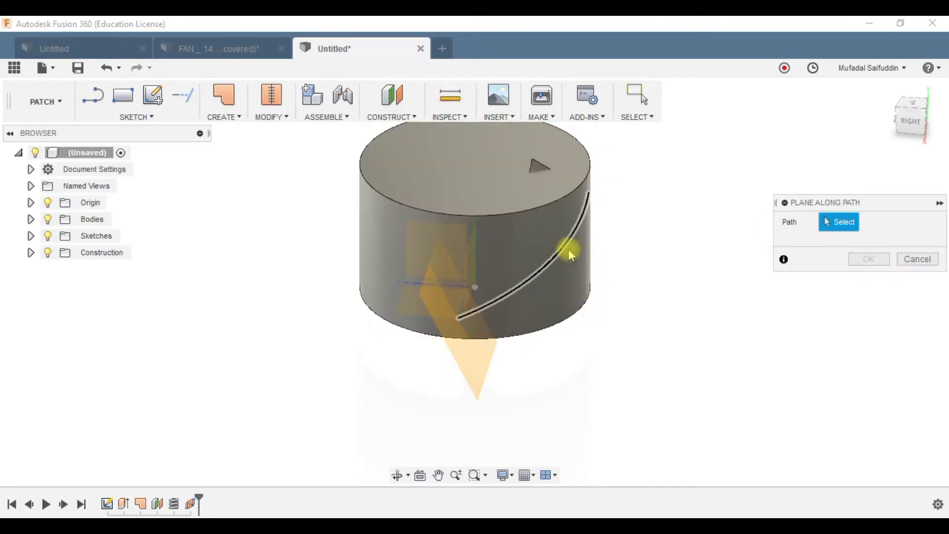
pyautogui.click(568, 244)
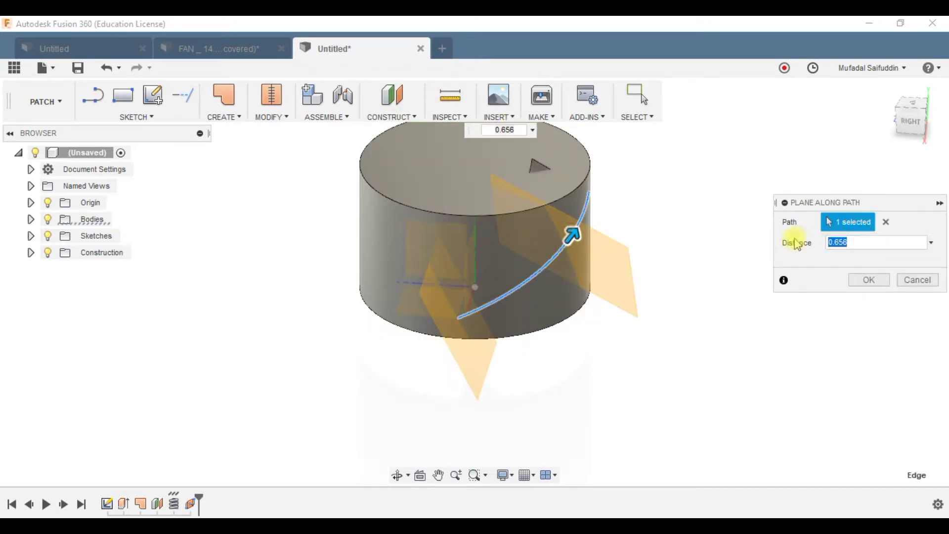
pyautogui.write('1')
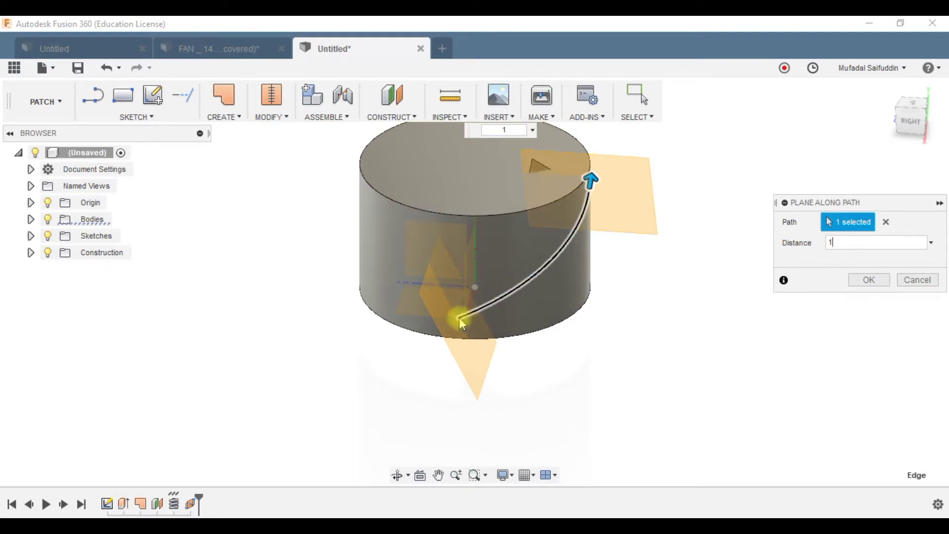
pyautogui.click(868, 280)
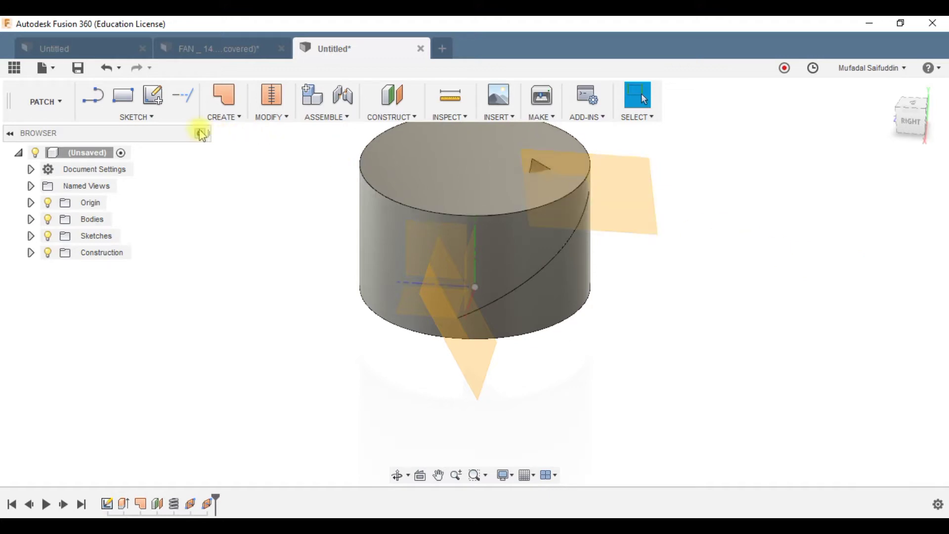
pyautogui.click(153, 95)
pyautogui.click(633, 200)
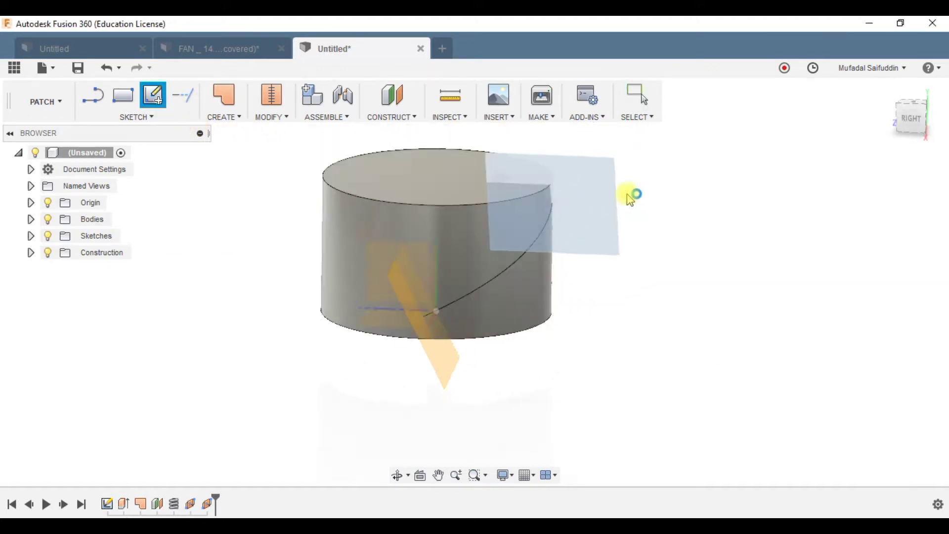
# Step: Draw a 100 mm line from the curve's top end and finish the sketch
pyautogui.click(93, 102)
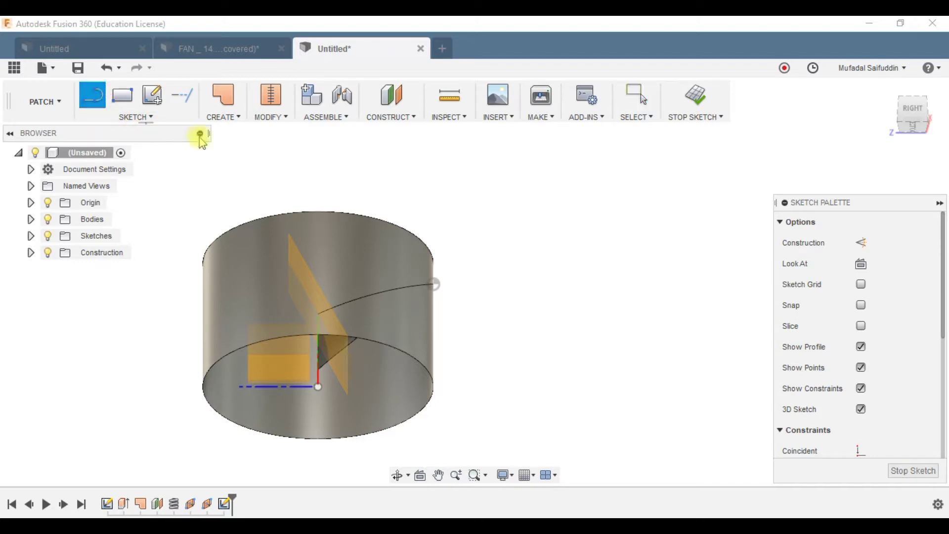
pyautogui.click(435, 285)
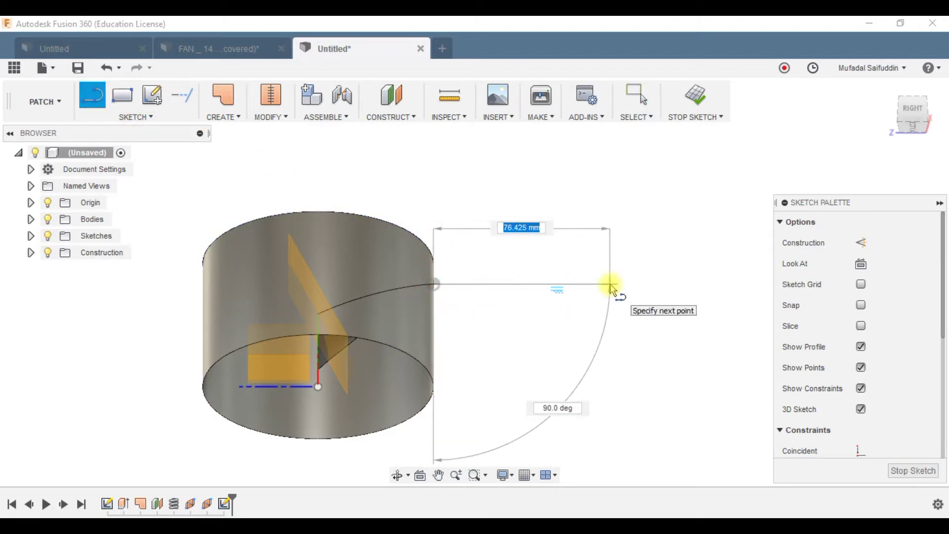
pyautogui.write('100')
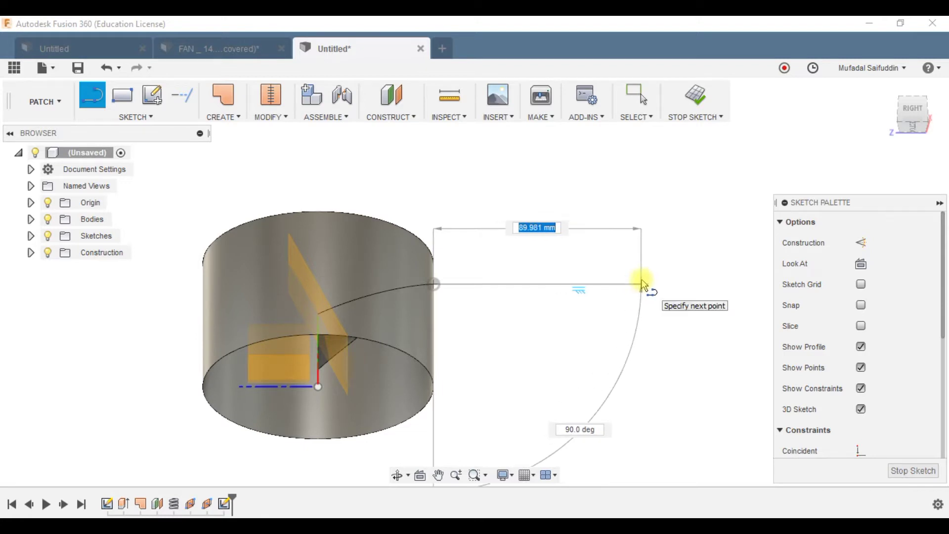
pyautogui.press('Return')
pyautogui.press('Escape')
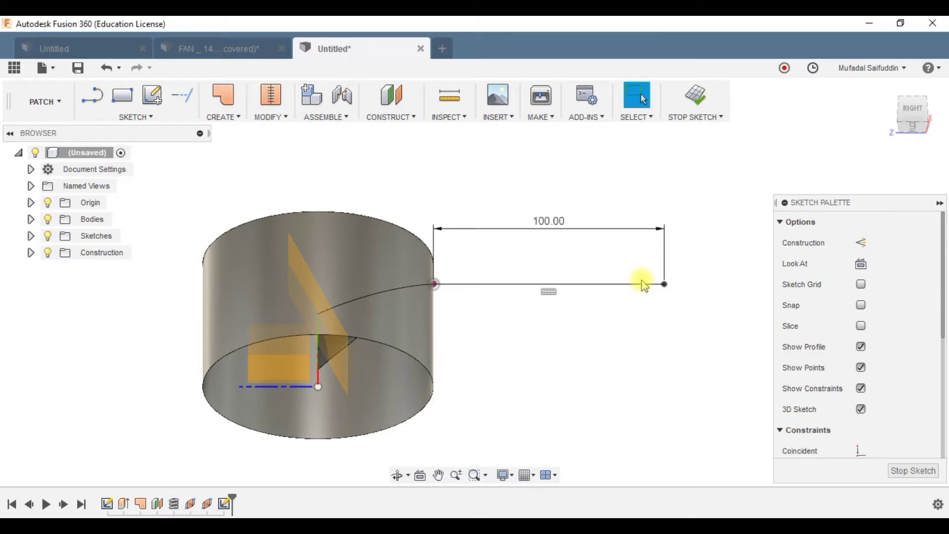
pyautogui.click(701, 97)
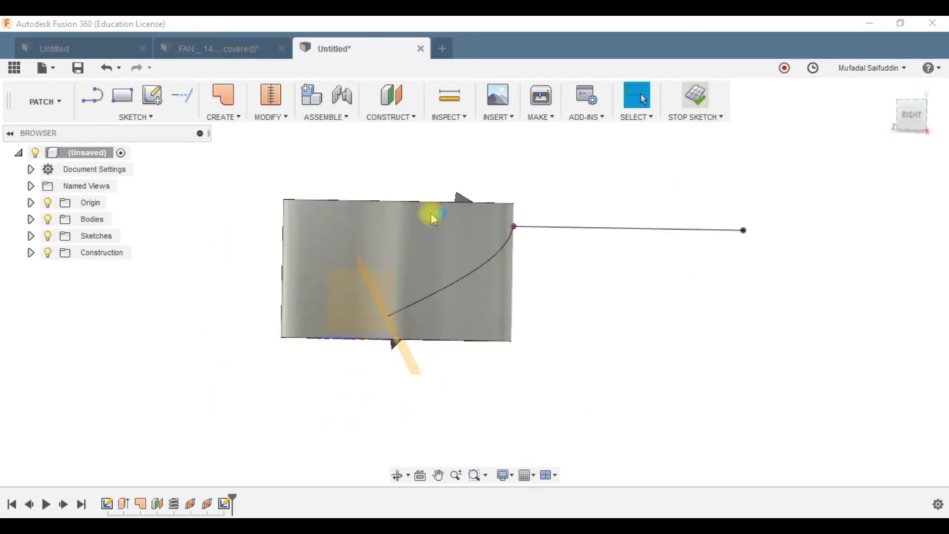
# Step: On the bottom-end plane, sketch another 100 mm line from the curve's lower end
pyautogui.click(153, 95)
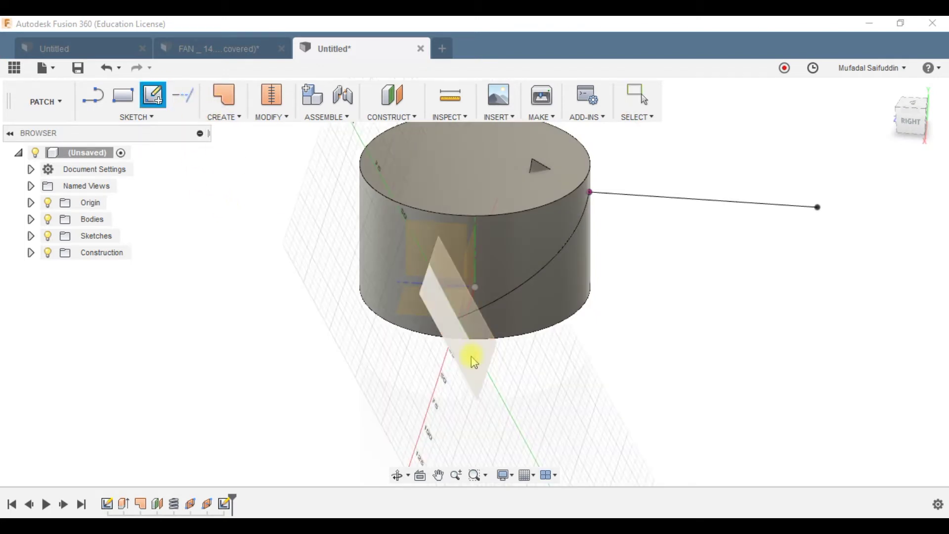
pyautogui.click(401, 336)
pyautogui.click(92, 95)
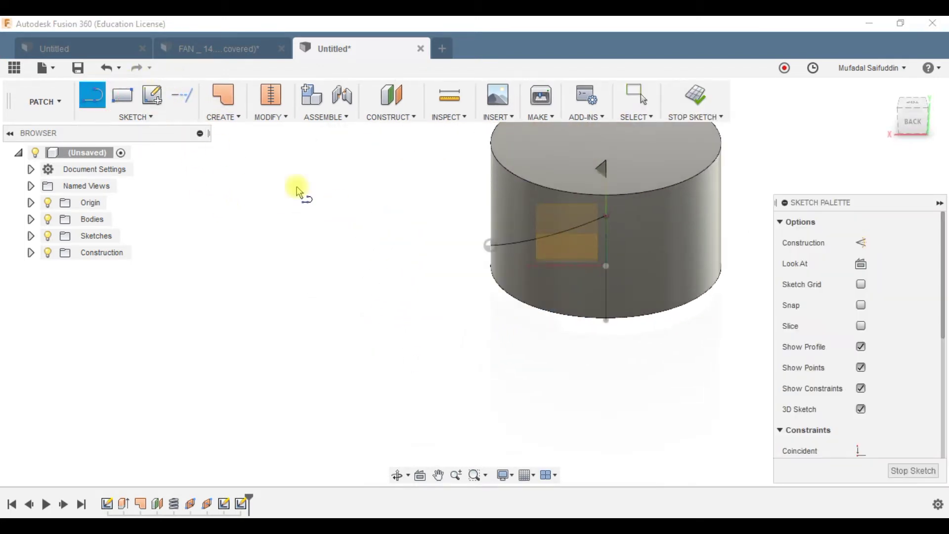
pyautogui.click(492, 247)
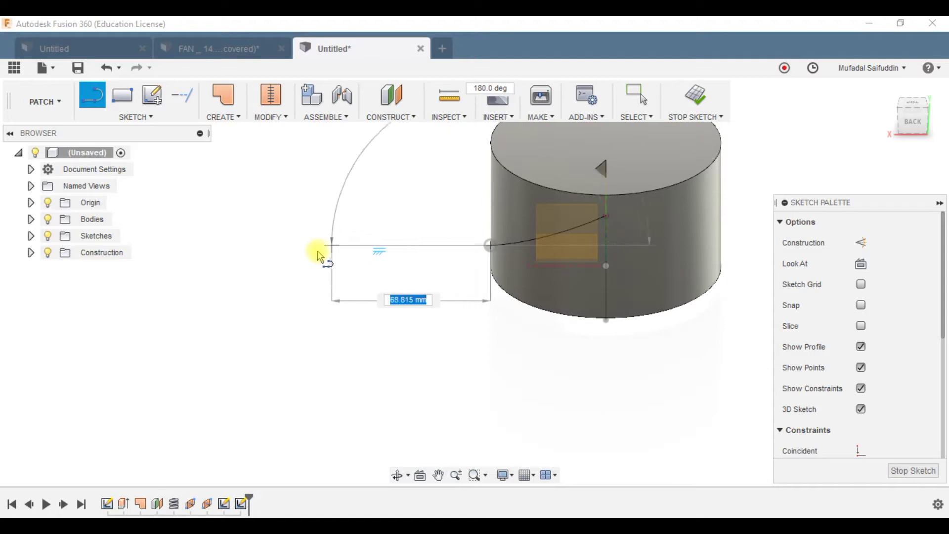
pyautogui.write('100')
pyautogui.press('Return')
pyautogui.press('Escape')
pyautogui.moveTo(667, 252)
pyautogui.keyDown('shift'); pyautogui.mouseDown(button='middle')
pyautogui.moveTo(629, 212)
pyautogui.moveTo(627, 314)
pyautogui.moveTo(589, 348)
pyautogui.mouseUp(button='middle'); pyautogui.keyUp('shift')
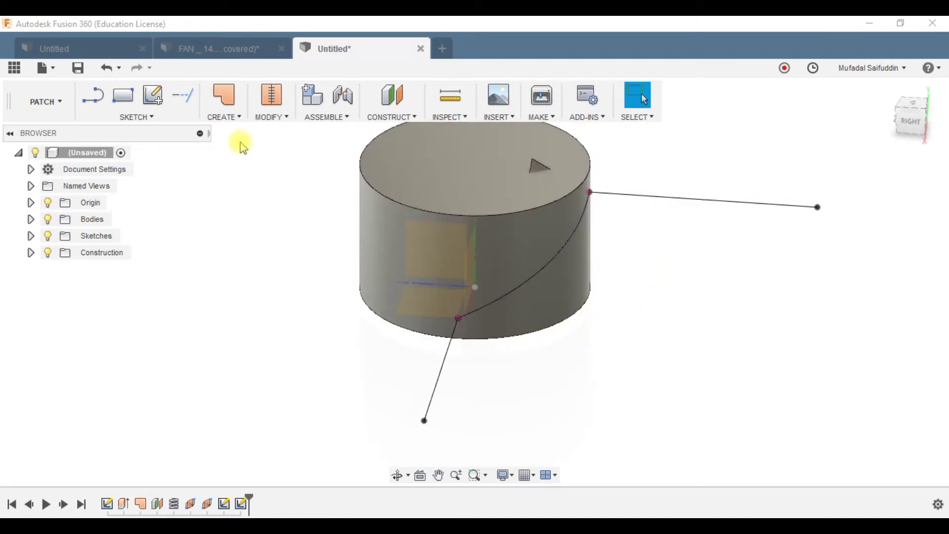
pyautogui.click(223, 116)
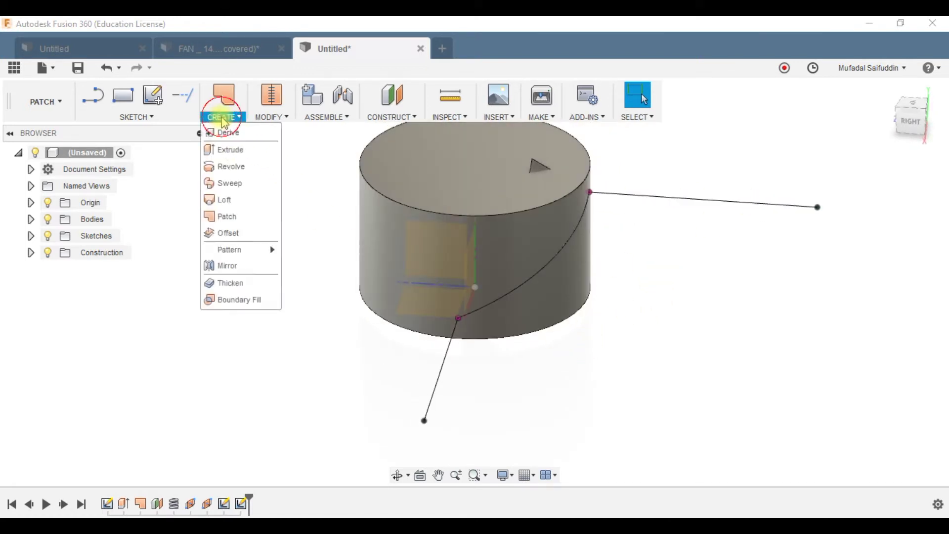
# Step: Loft a surface between the two 100 mm sketch lines using the coil edge as a rail
pyautogui.click(224, 203)
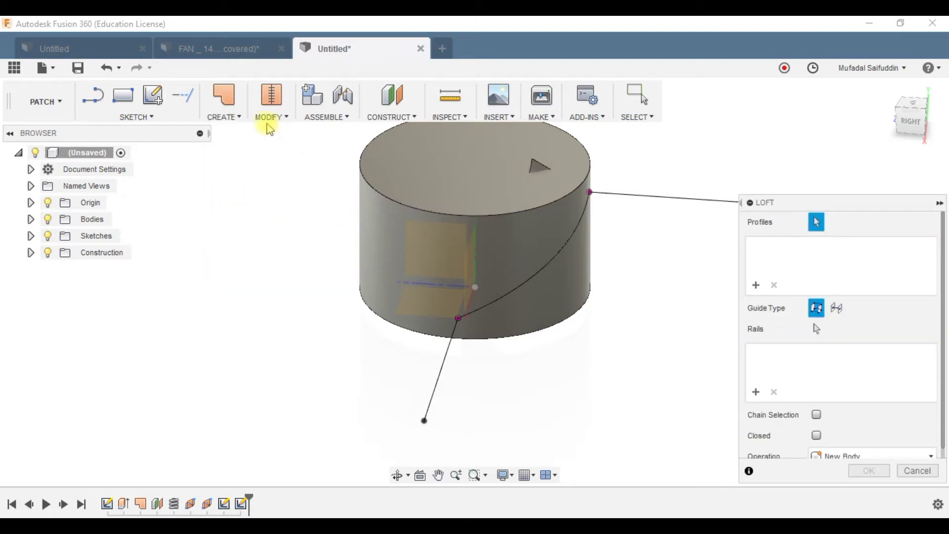
pyautogui.click(232, 119)
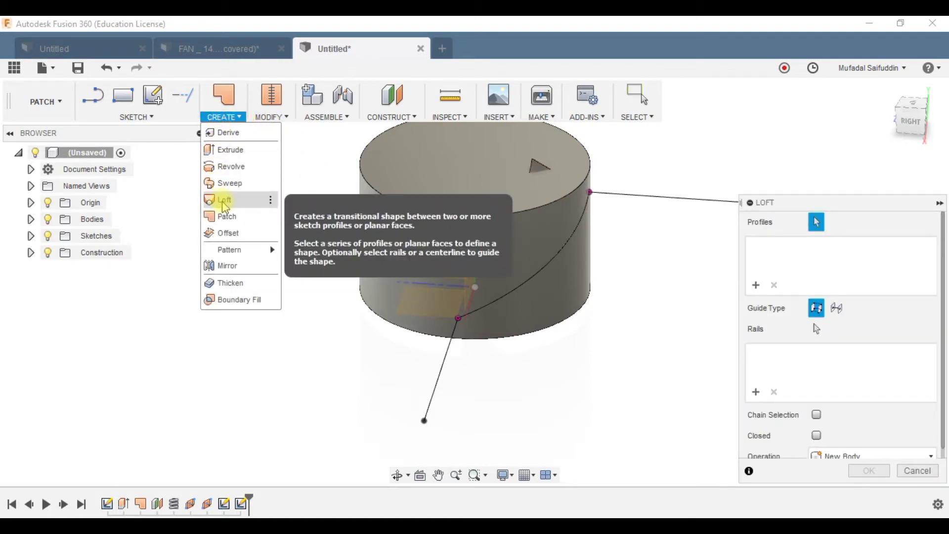
pyautogui.click(766, 148)
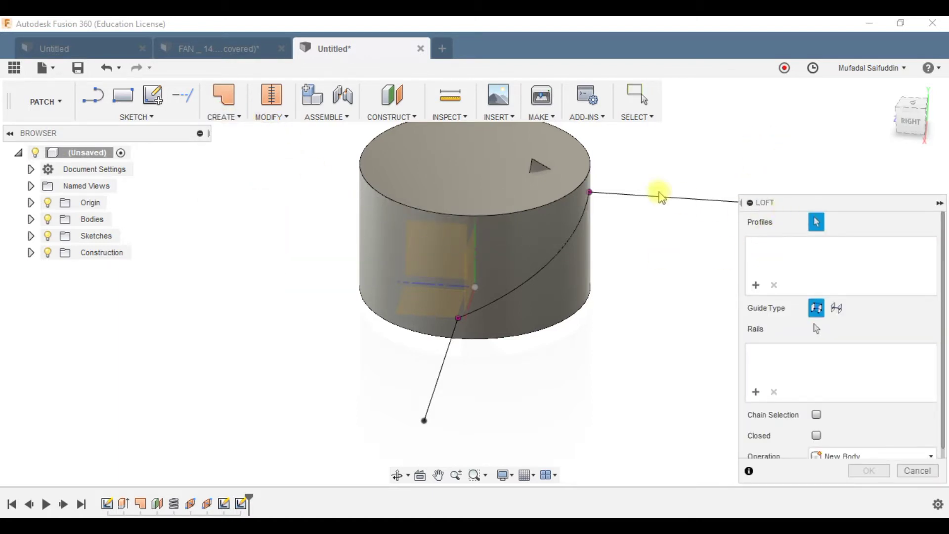
pyautogui.click(633, 200)
pyautogui.moveTo(633, 200); pyautogui.dragTo(514, 267, button='middle')
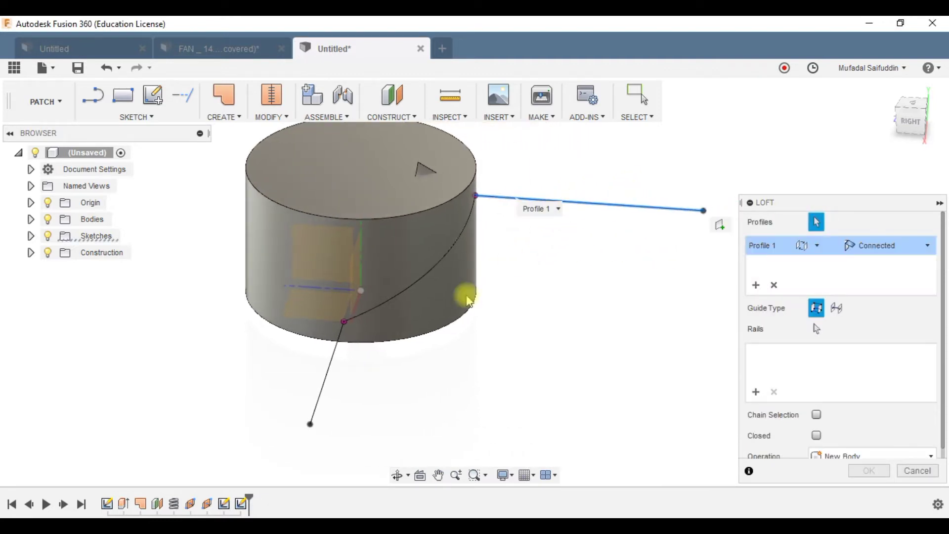
pyautogui.click(331, 369)
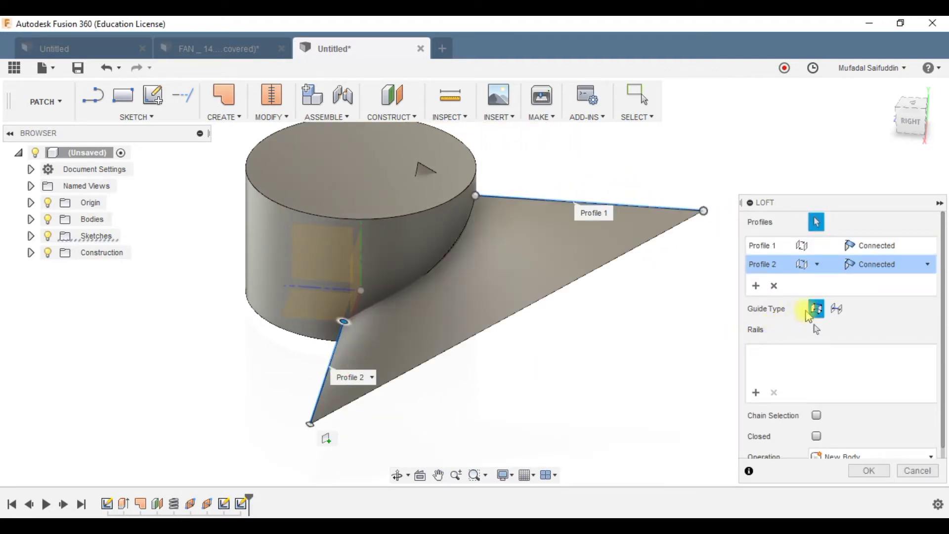
pyautogui.click(816, 330)
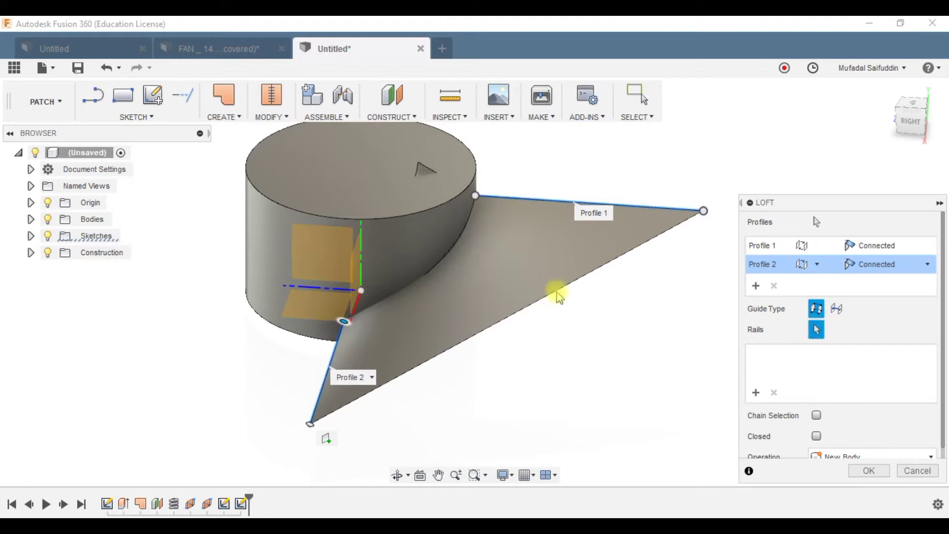
pyautogui.click(464, 237)
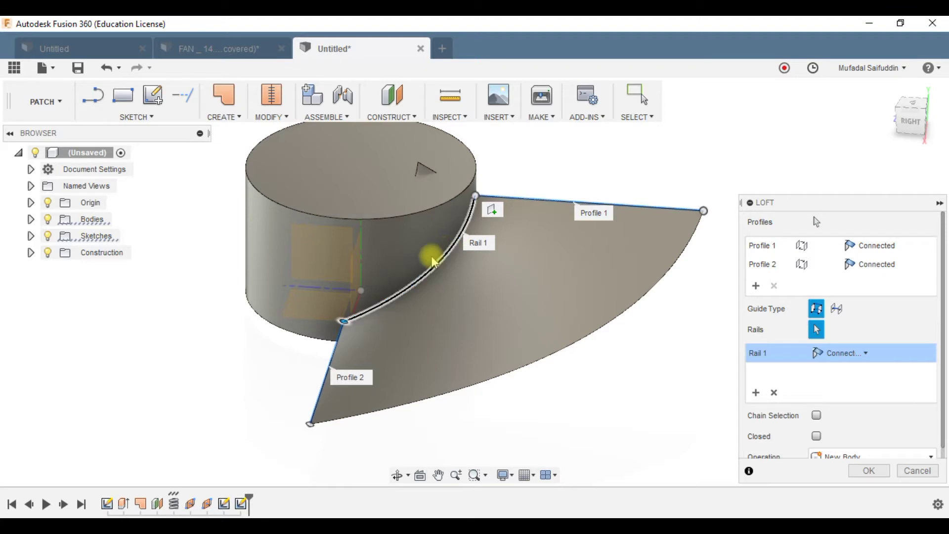
pyautogui.click(869, 470)
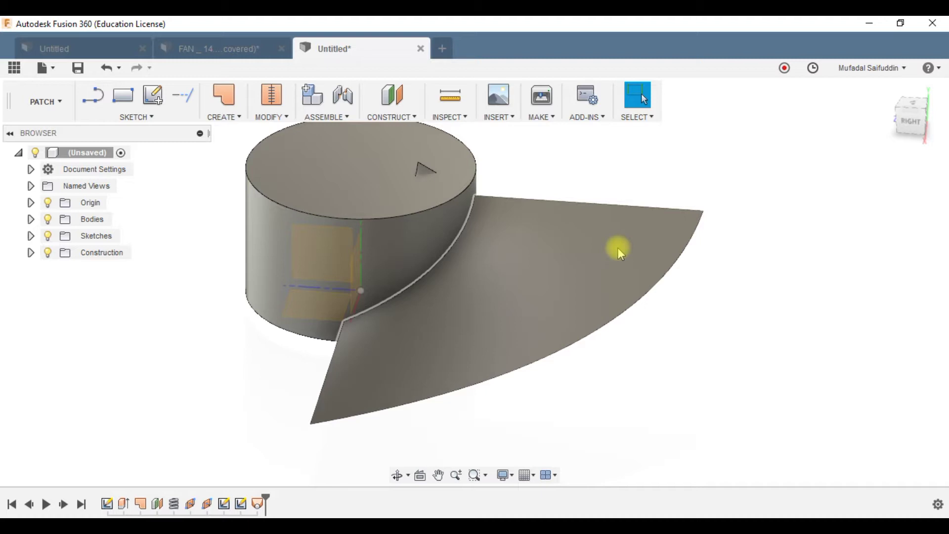
pyautogui.click(223, 117)
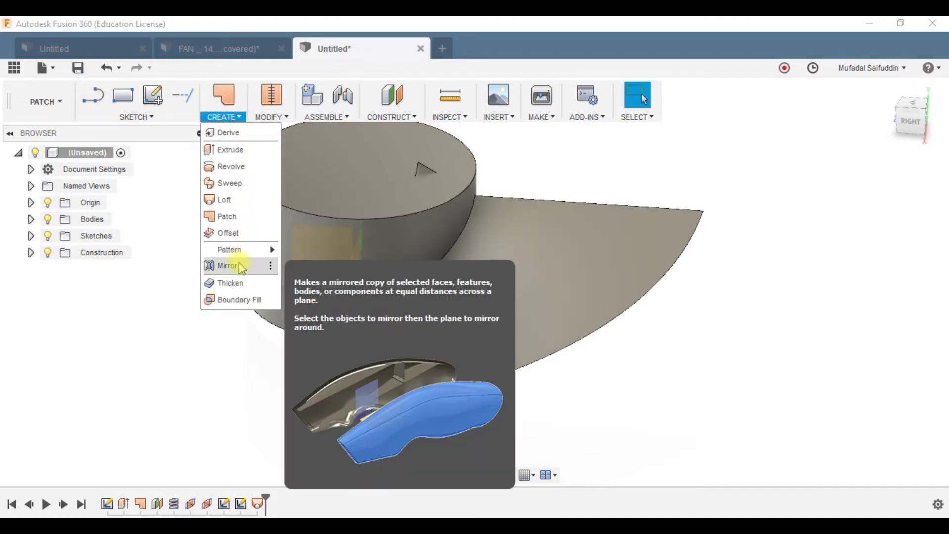
# Step: Thicken the lofted blade surface by 4 mm into a solid blade
pyautogui.click(236, 283)
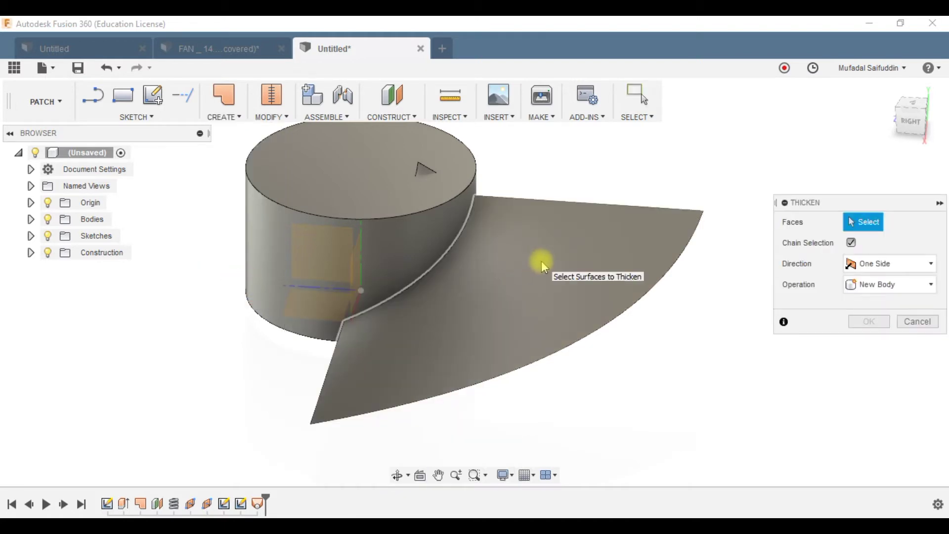
pyautogui.click(541, 261)
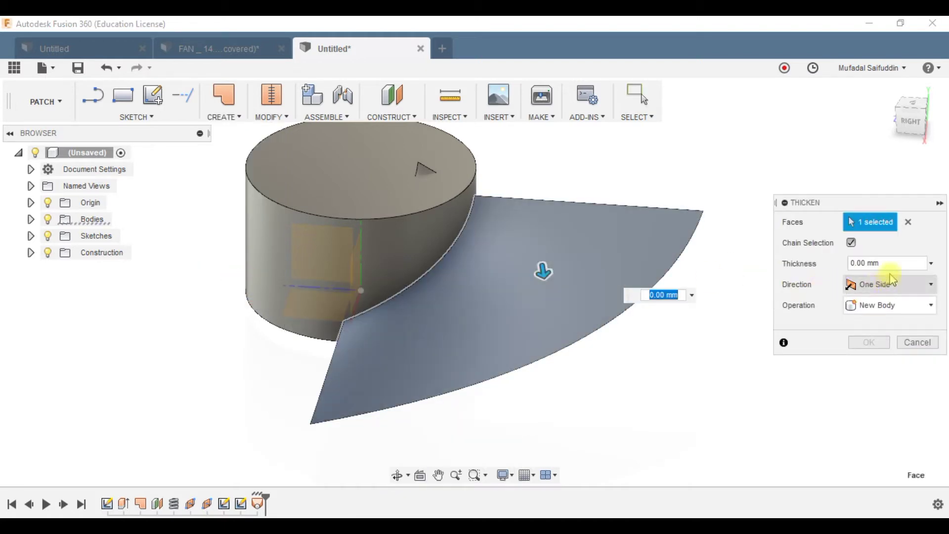
pyautogui.click(890, 263)
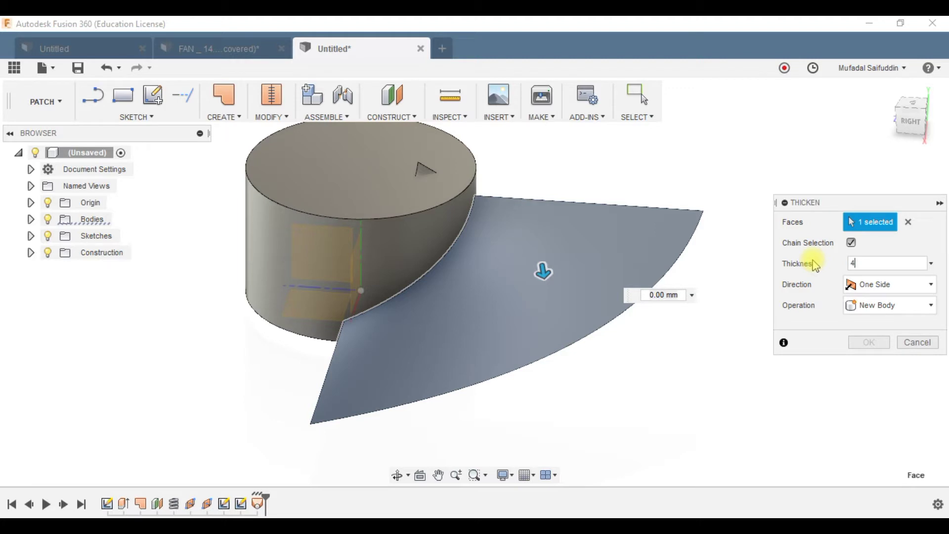
pyautogui.write('4')
pyautogui.press('Return')
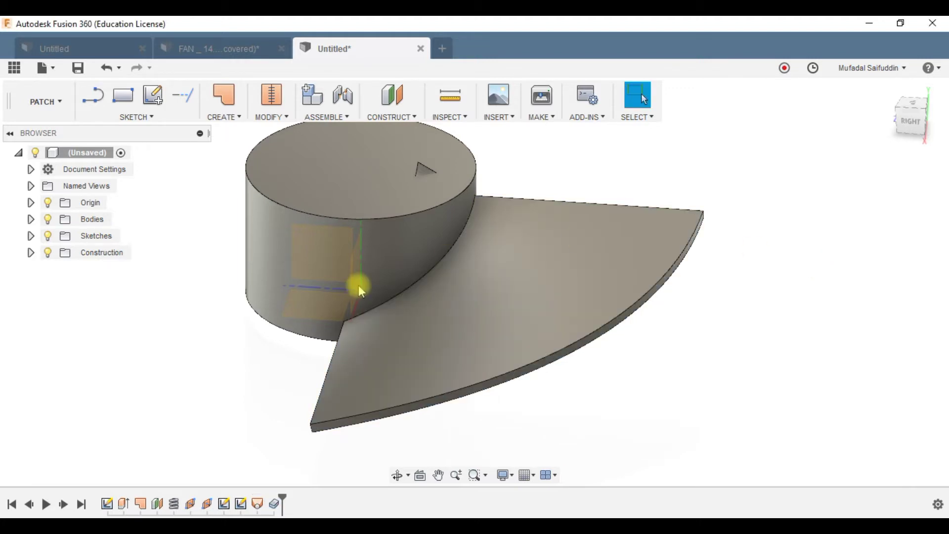
pyautogui.click(224, 117)
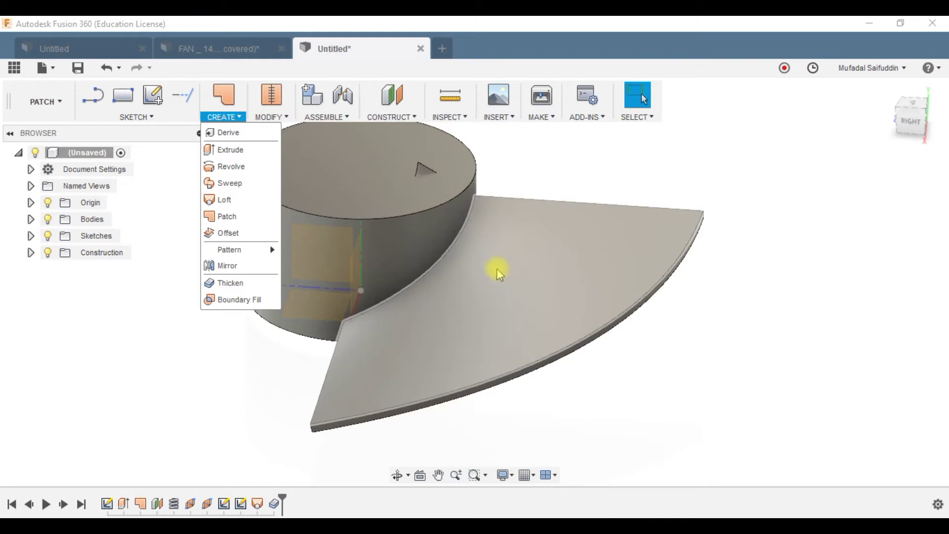
pyautogui.click(254, 426)
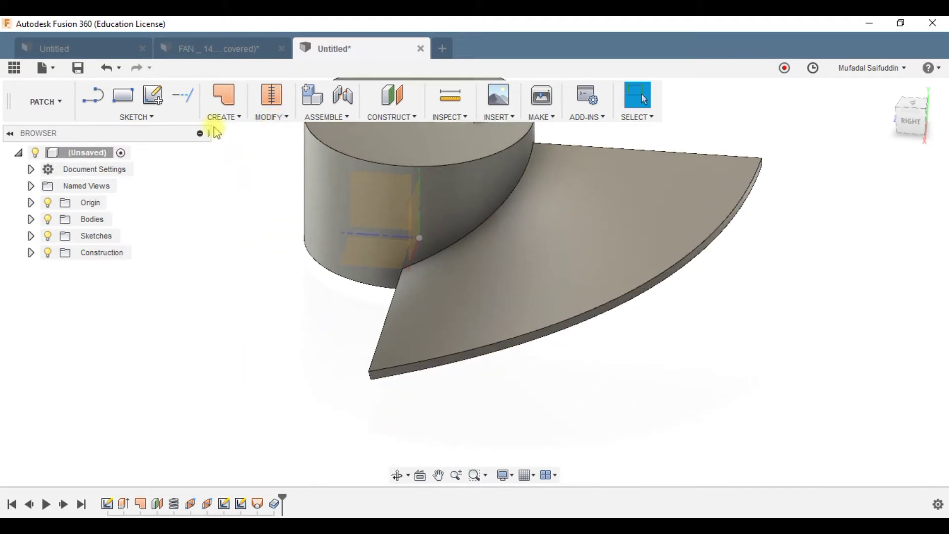
# Step: Switch to the Model workspace and start a fillet on the blade's first outer corner edge
pyautogui.click(46, 102)
pyautogui.click(58, 133)
pyautogui.click(286, 117)
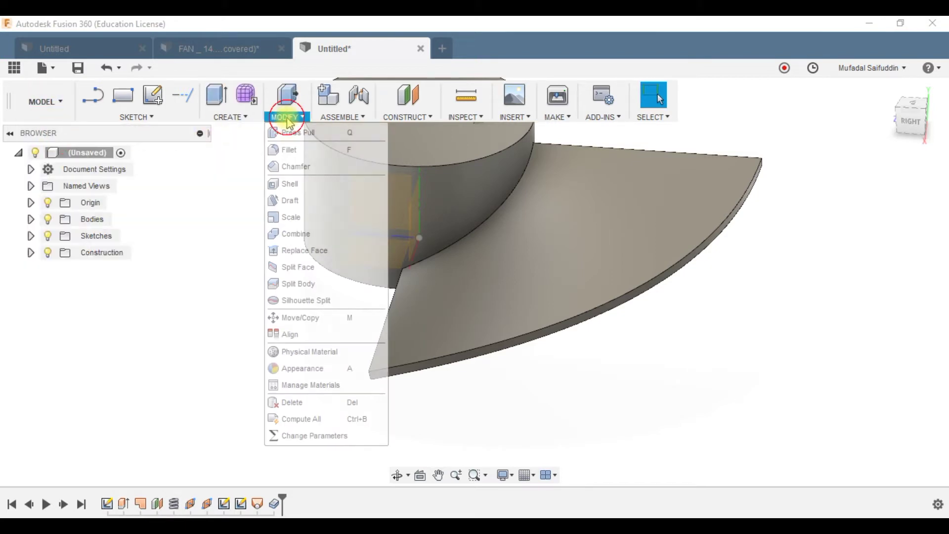
pyautogui.click(297, 150)
pyautogui.scroll(5, 347, 356)
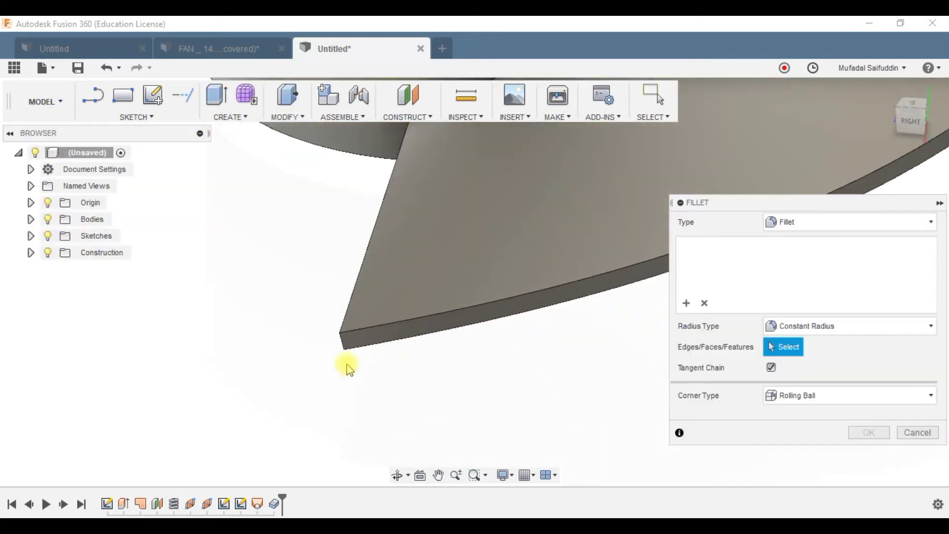
pyautogui.click(346, 338)
pyautogui.scroll(-5, 346, 338)
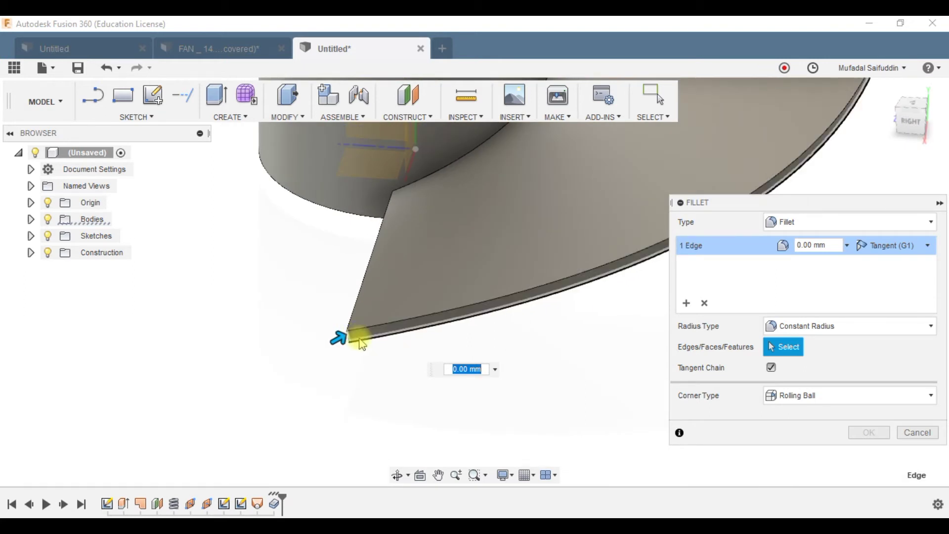
pyautogui.moveTo(321, 365); pyautogui.dragTo(208, 396)
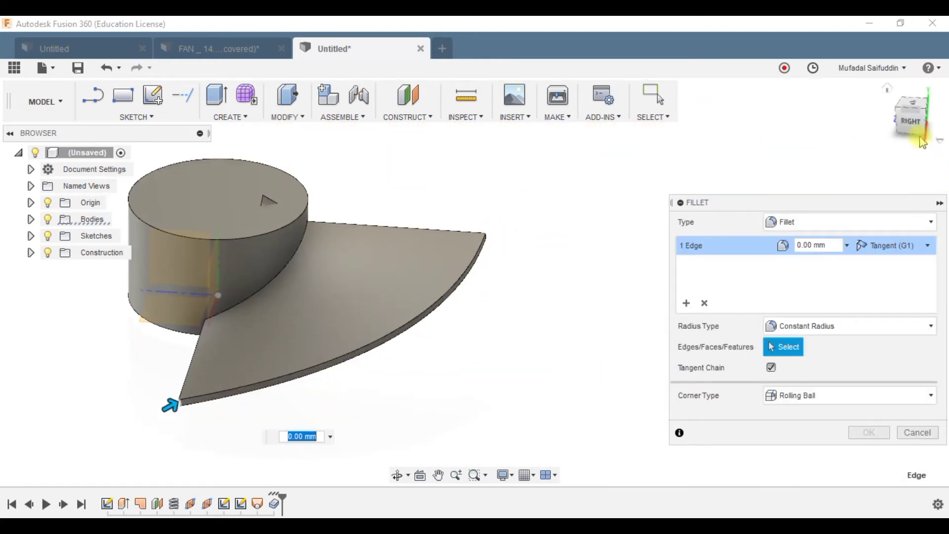
pyautogui.moveTo(924, 128); pyautogui.dragTo(433, 321)
# Step: Add the blade's second outer corner edge and apply a 30 mm fillet
pyautogui.click(436, 317)
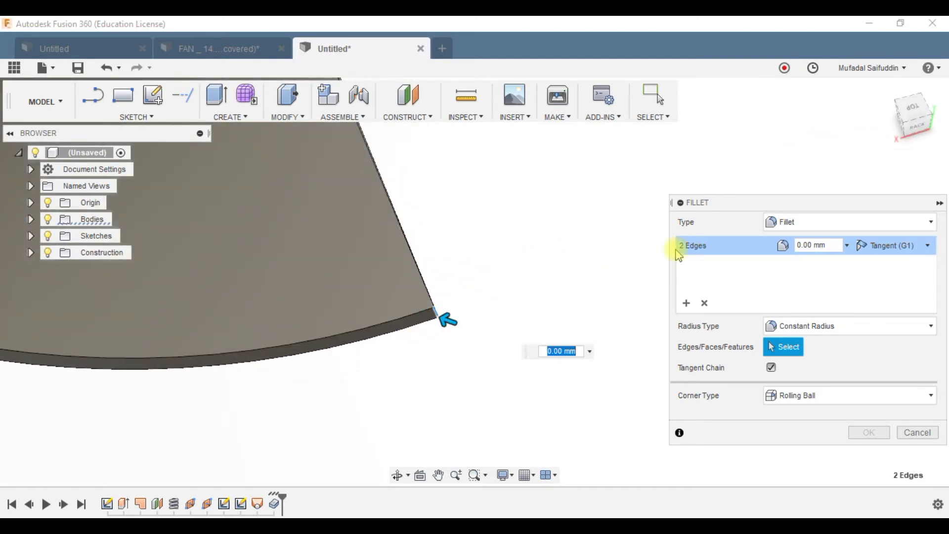
pyautogui.click(854, 98)
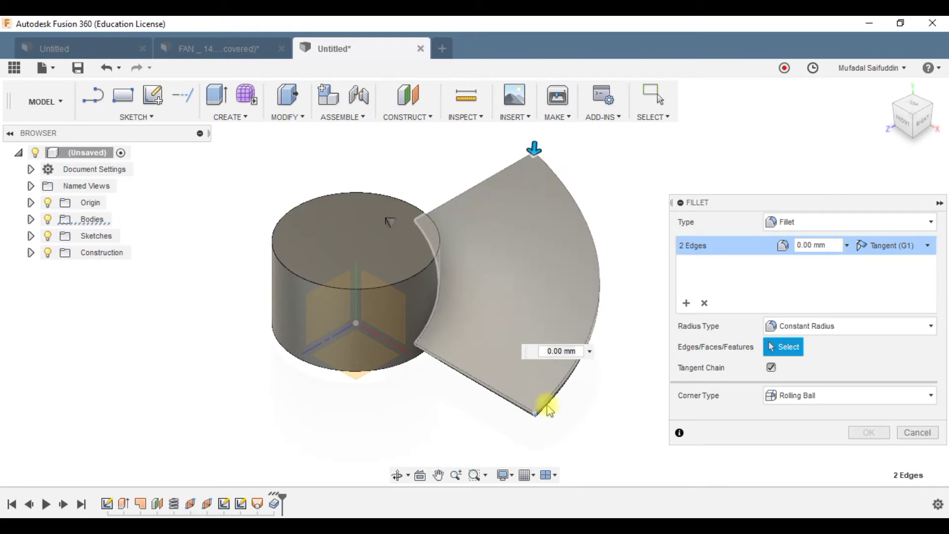
pyautogui.moveTo(536, 259); pyautogui.dragTo(418, 255, button='middle')
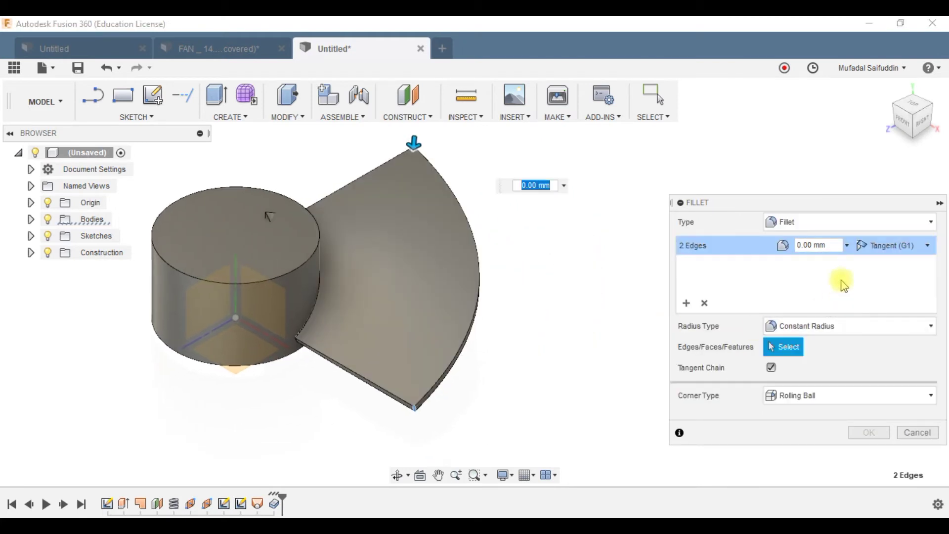
pyautogui.click(801, 245)
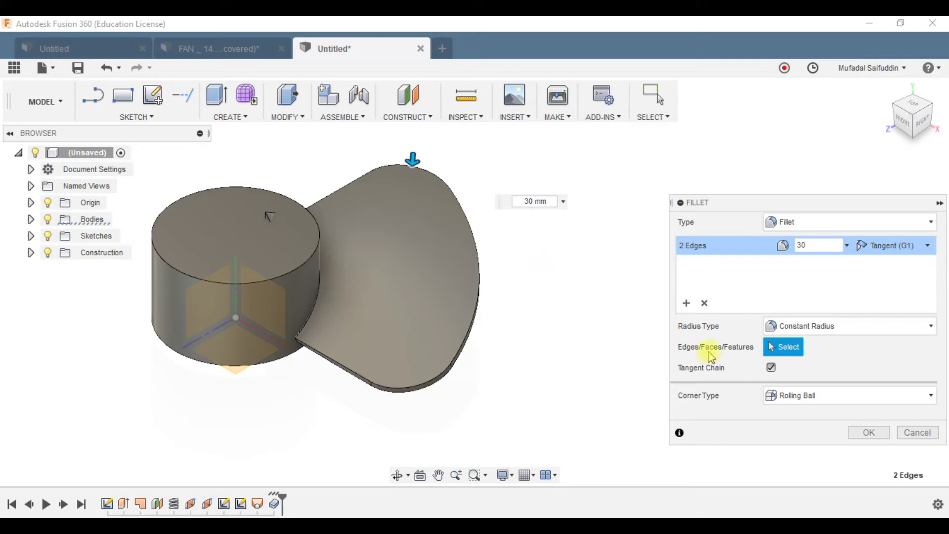
pyautogui.click(884, 438)
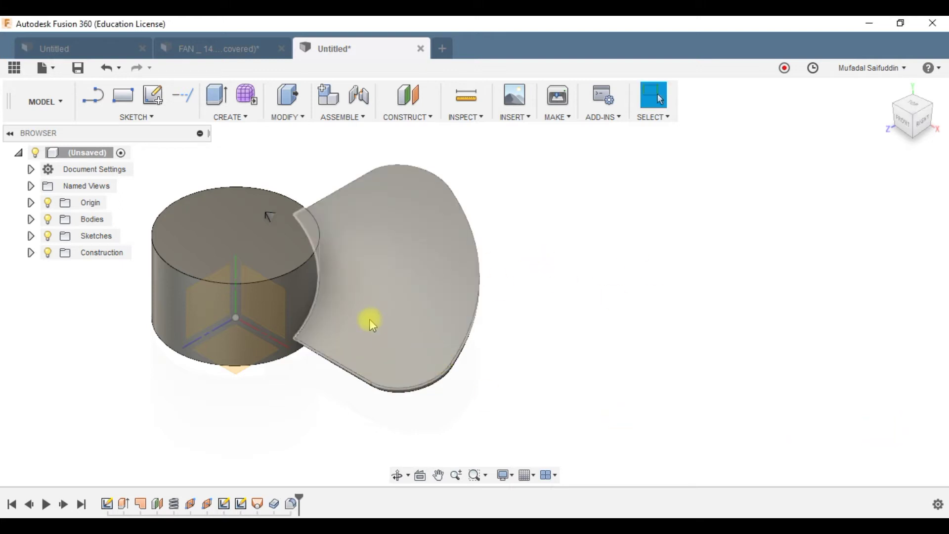
pyautogui.moveTo(371, 322); pyautogui.dragTo(474, 325, button='middle')
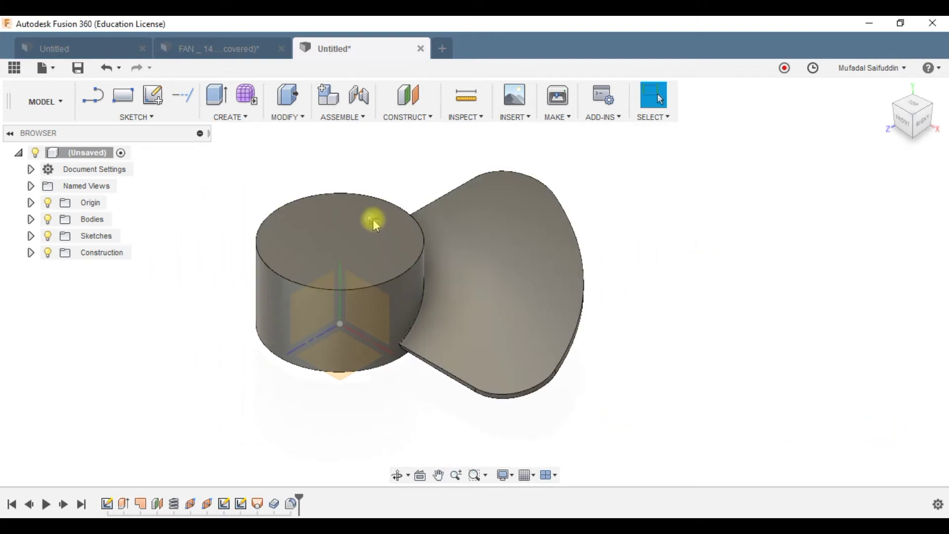
# Step: Check the Bodies list in the browser and clear the selection on the cylinder
pyautogui.click(371, 219)
pyautogui.click(31, 219)
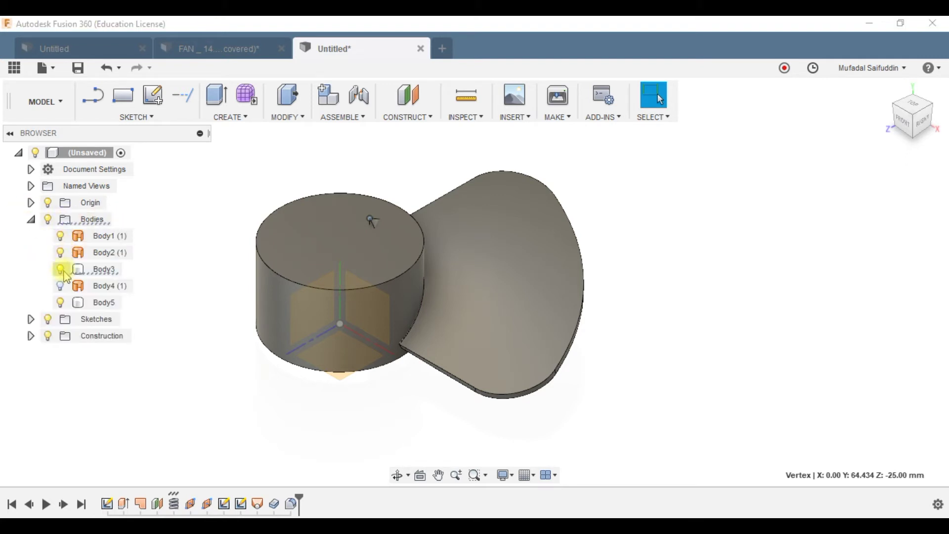
pyautogui.click(30, 220)
pyautogui.click(31, 219)
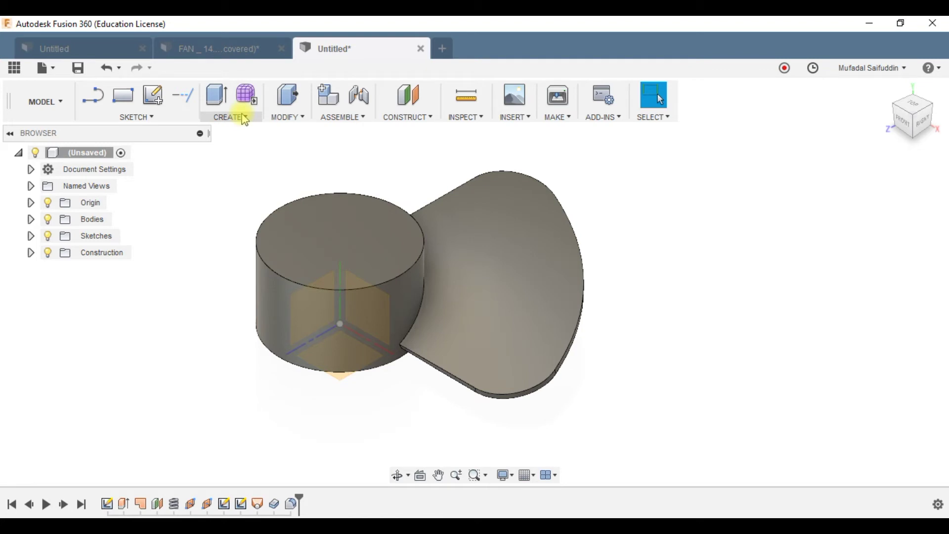
pyautogui.click(244, 117)
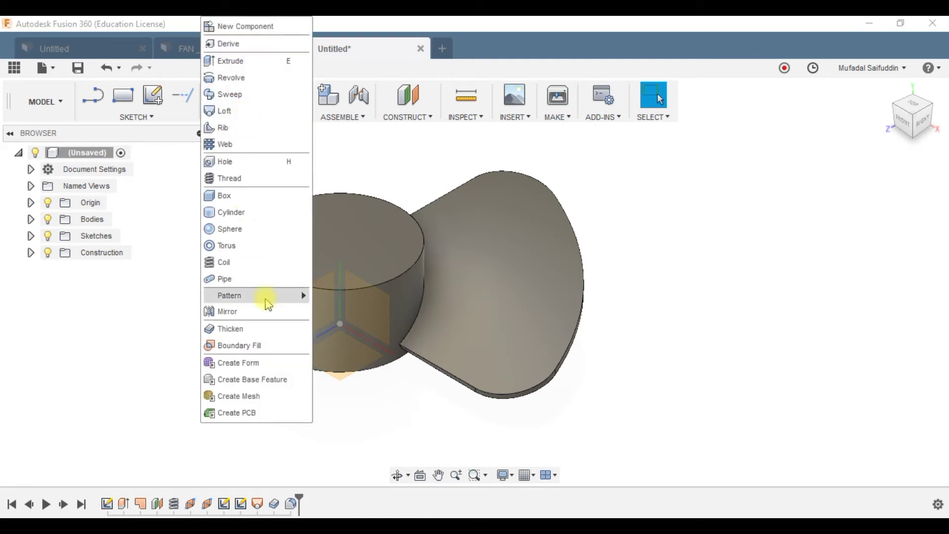
# Step: Circular-pattern the blade body 3 times around the hub cylinder as the axis
pyautogui.moveTo(268, 304)
pyautogui.click(341, 314)
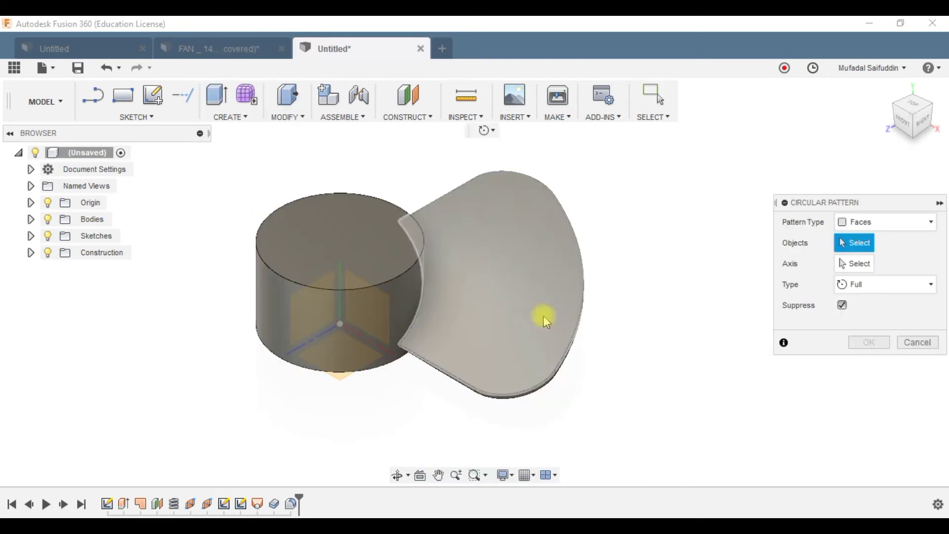
pyautogui.click(896, 227)
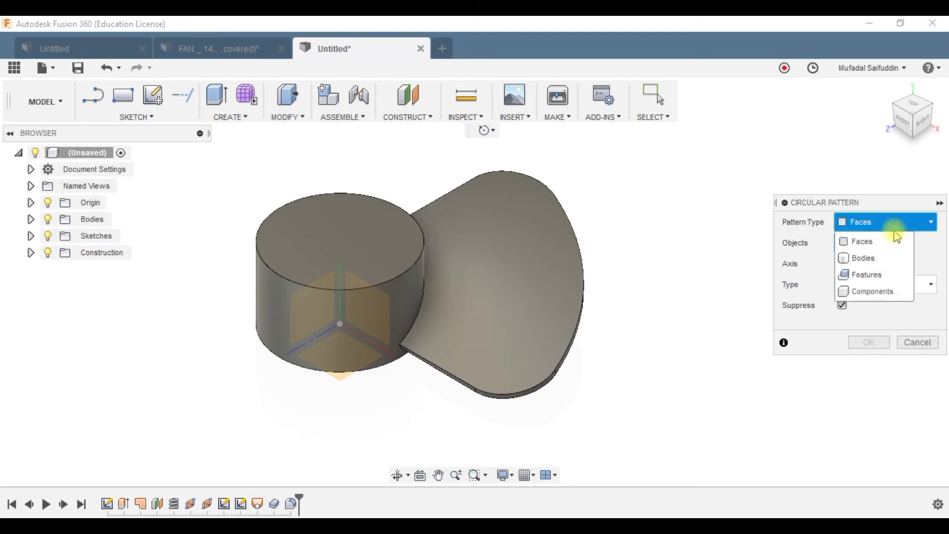
pyautogui.click(889, 258)
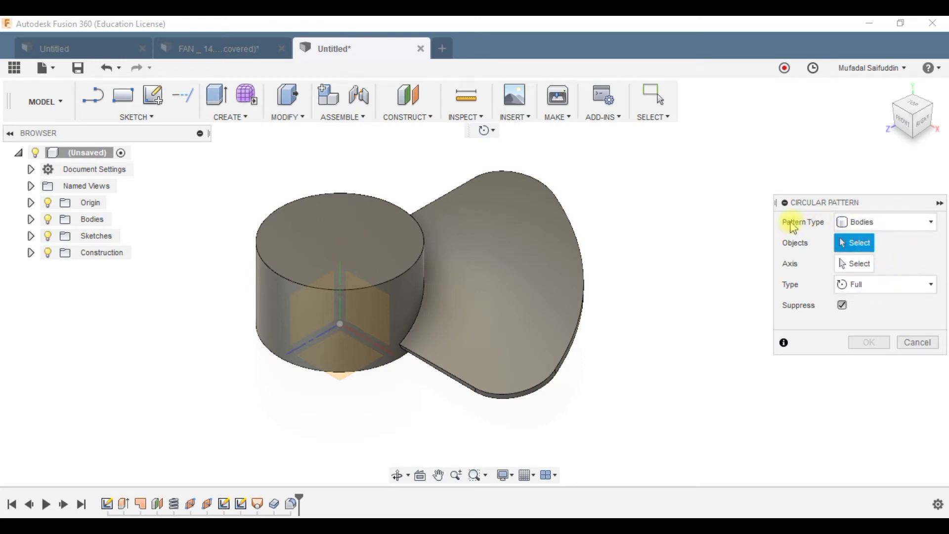
pyautogui.click(521, 282)
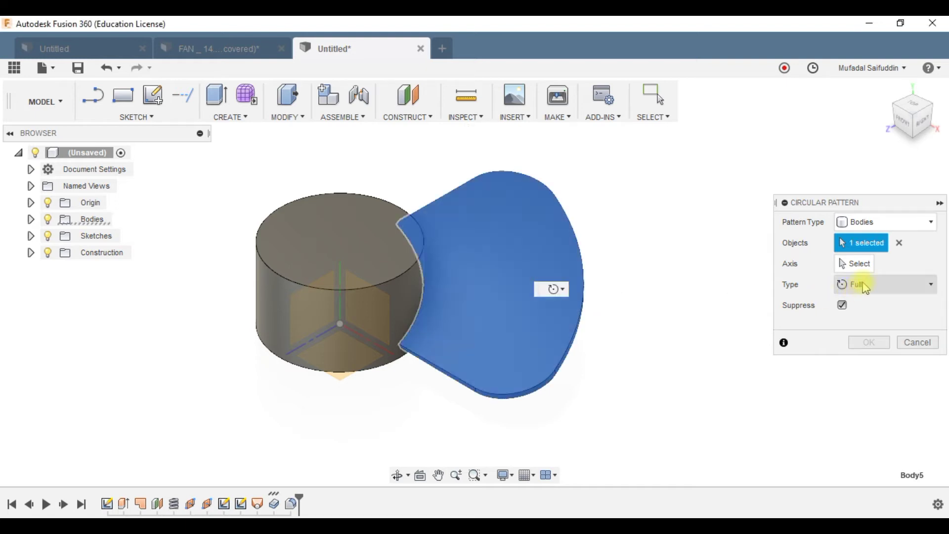
pyautogui.click(855, 262)
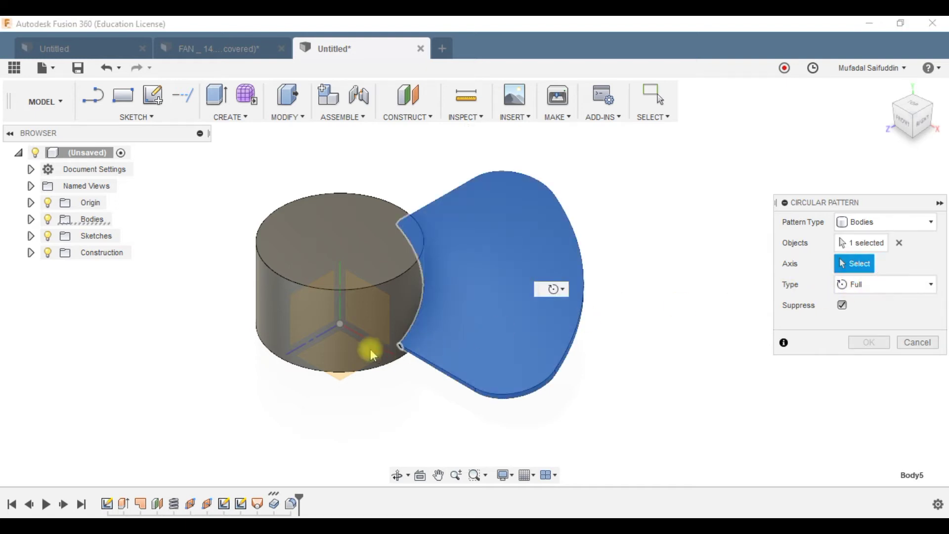
pyautogui.click(372, 316)
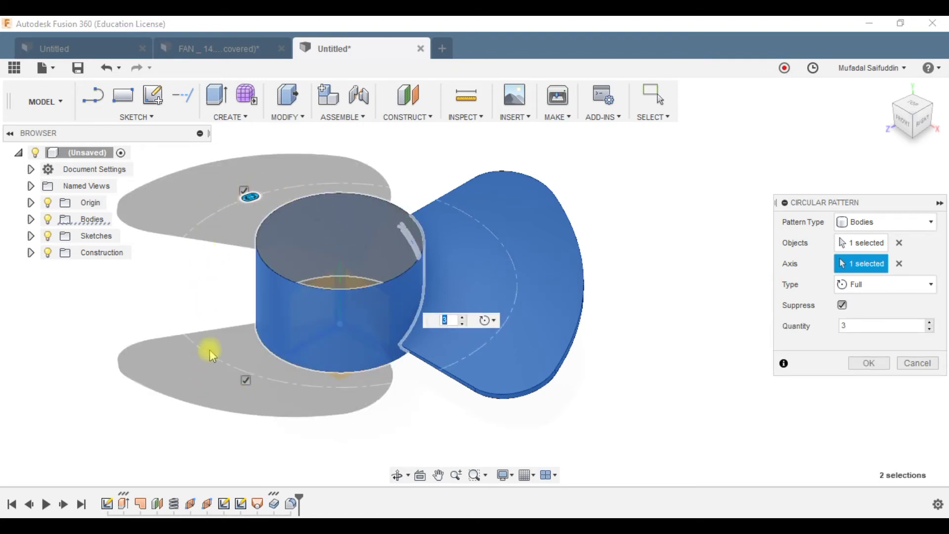
pyautogui.click(875, 363)
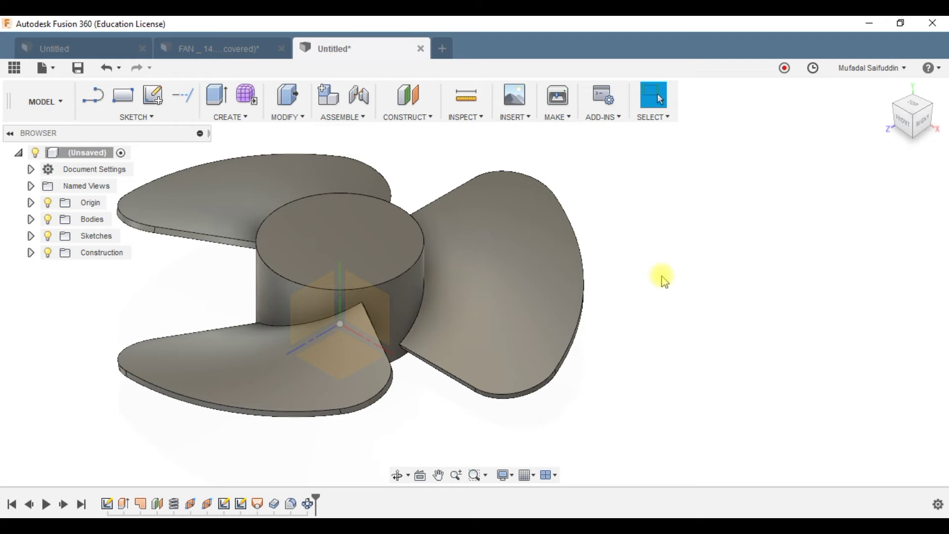
pyautogui.click(288, 118)
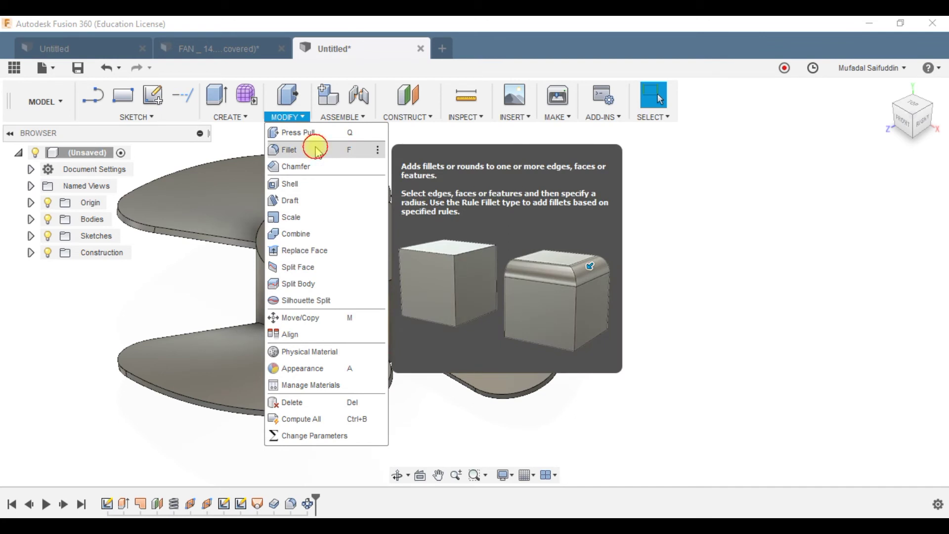
# Step: Cancel the started fillet and switch to the Patch workspace
pyautogui.click(317, 151)
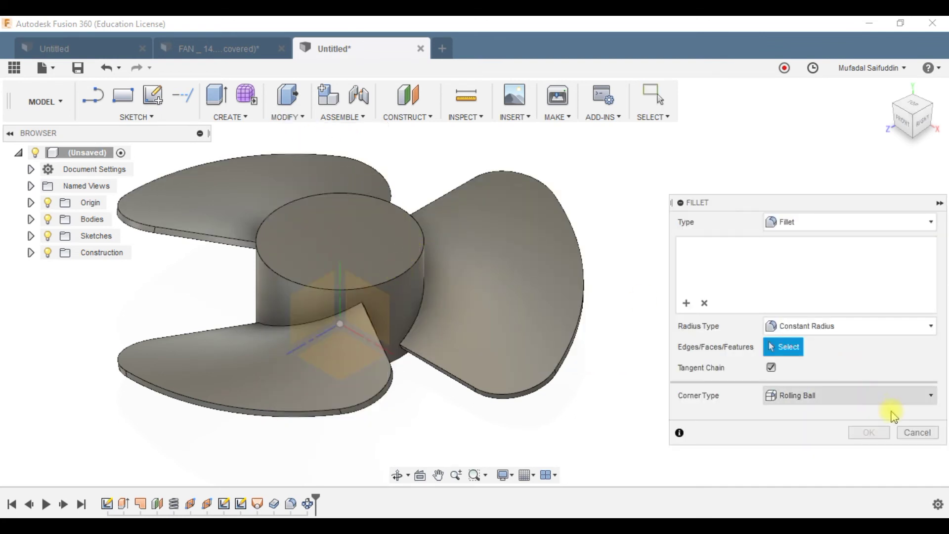
pyautogui.click(918, 433)
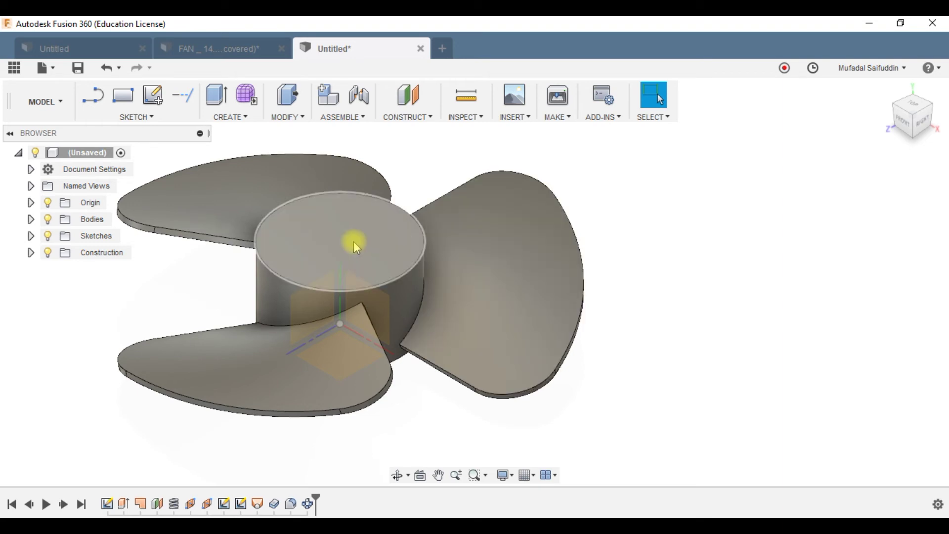
pyautogui.click(45, 101)
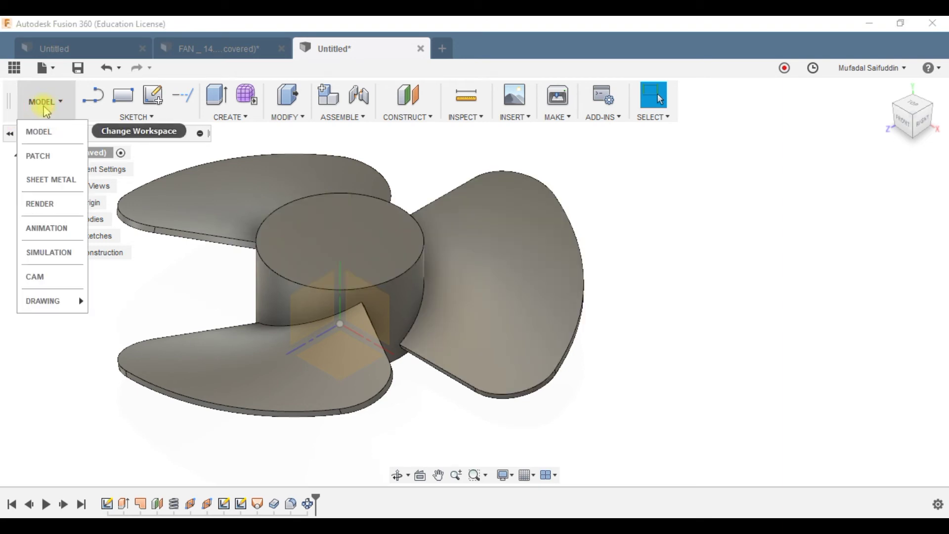
pyautogui.click(429, 159)
pyautogui.click(44, 101)
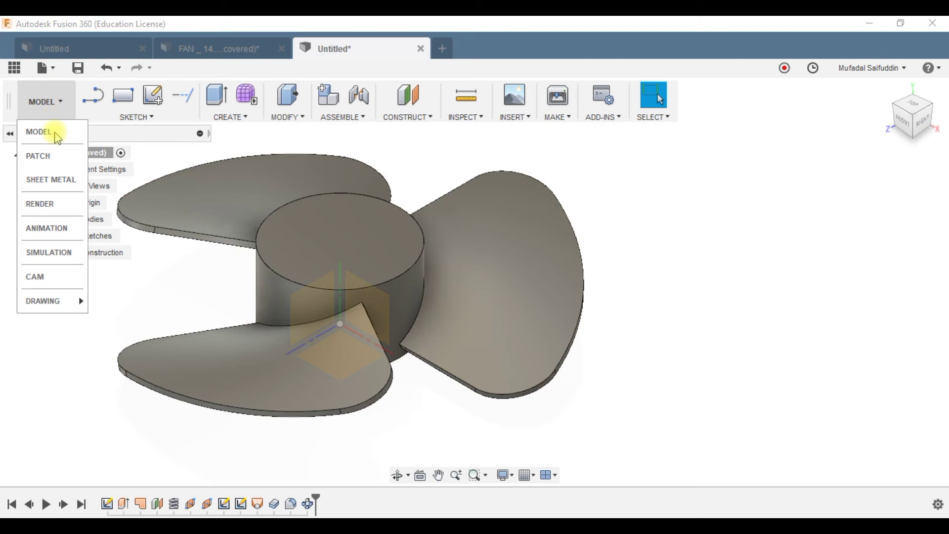
pyautogui.click(39, 154)
# Step: Stitch the hub surfaces Body1 and Body2 into a single body, Body8
pyautogui.click(374, 236)
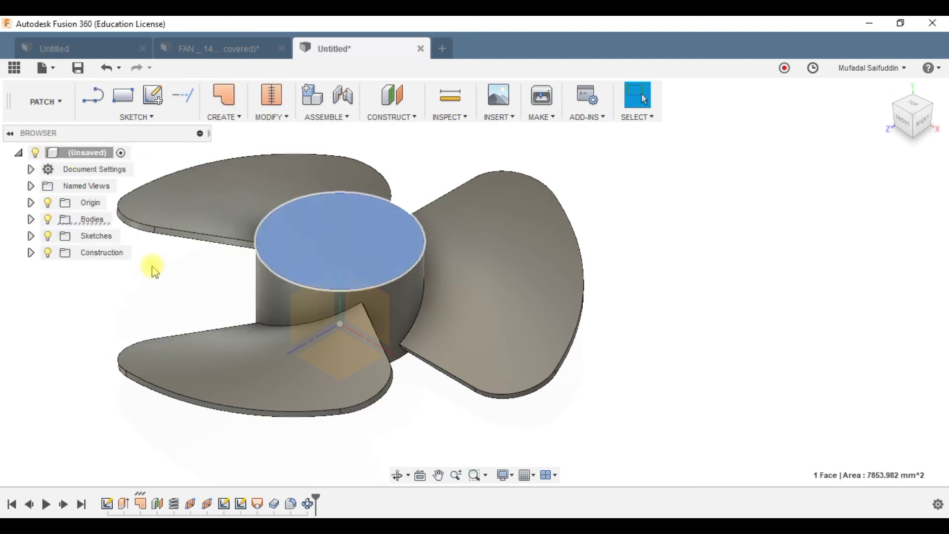
pyautogui.click(31, 219)
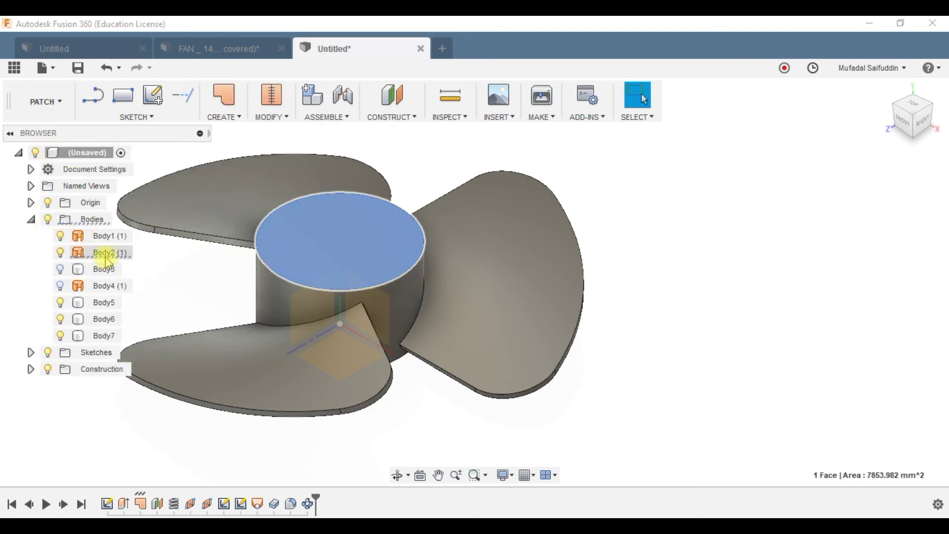
pyautogui.click(115, 237)
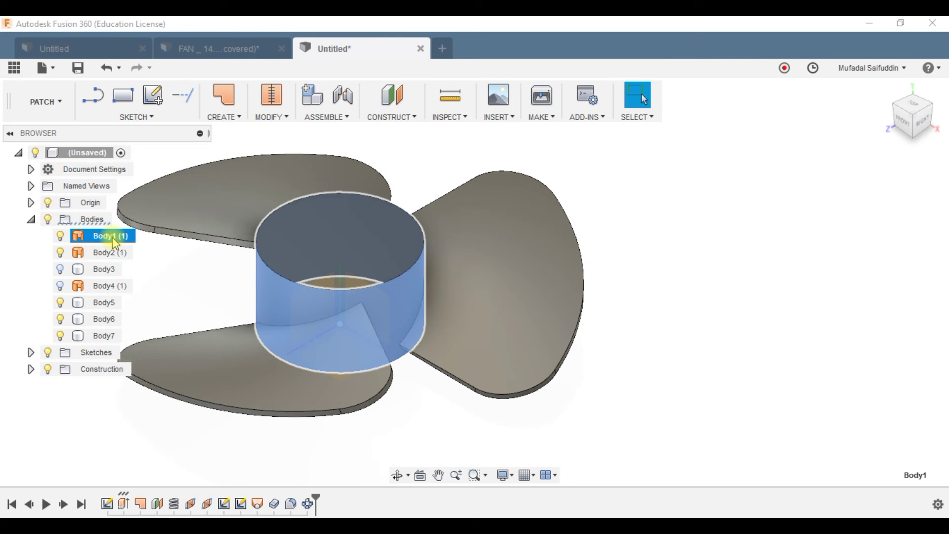
pyautogui.click(112, 246)
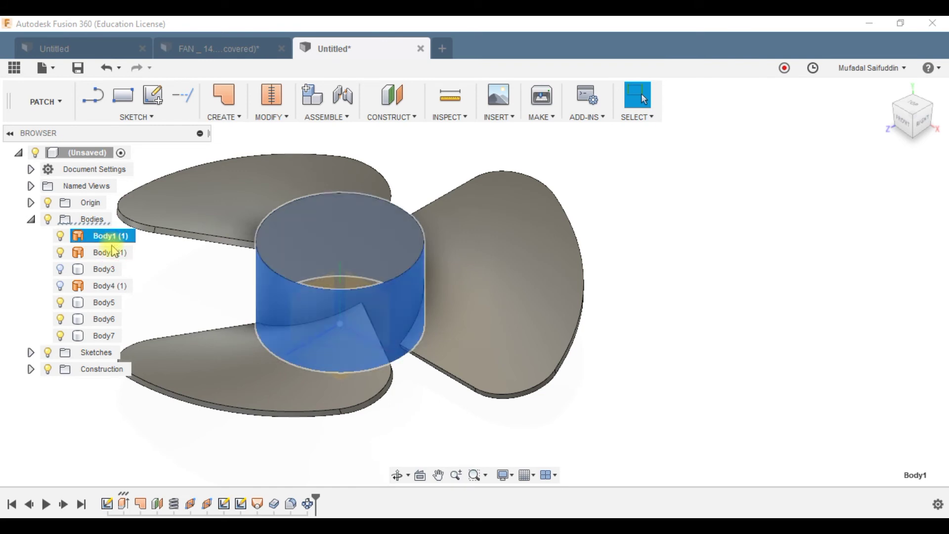
pyautogui.keyDown('ctrl'); pyautogui.click(114, 251); pyautogui.keyUp('ctrl')
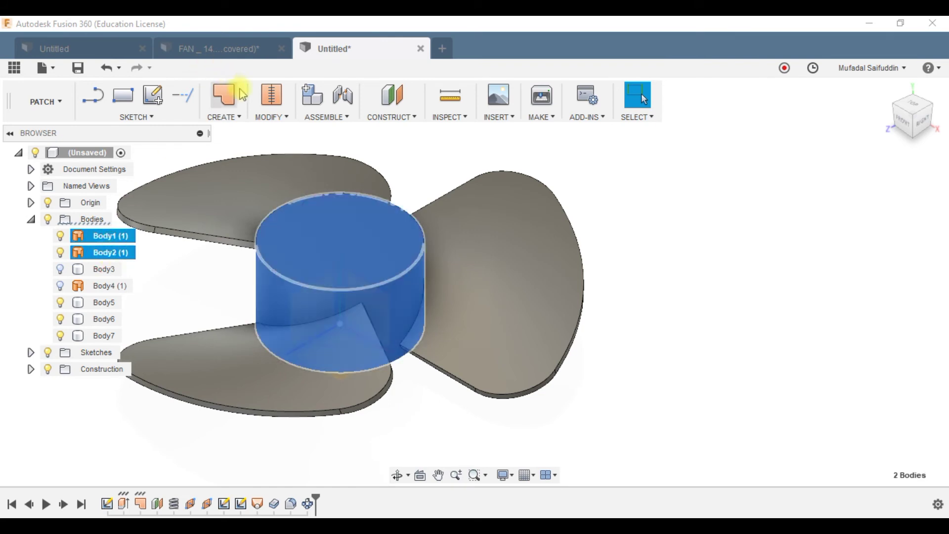
pyautogui.click(271, 95)
pyautogui.click(867, 457)
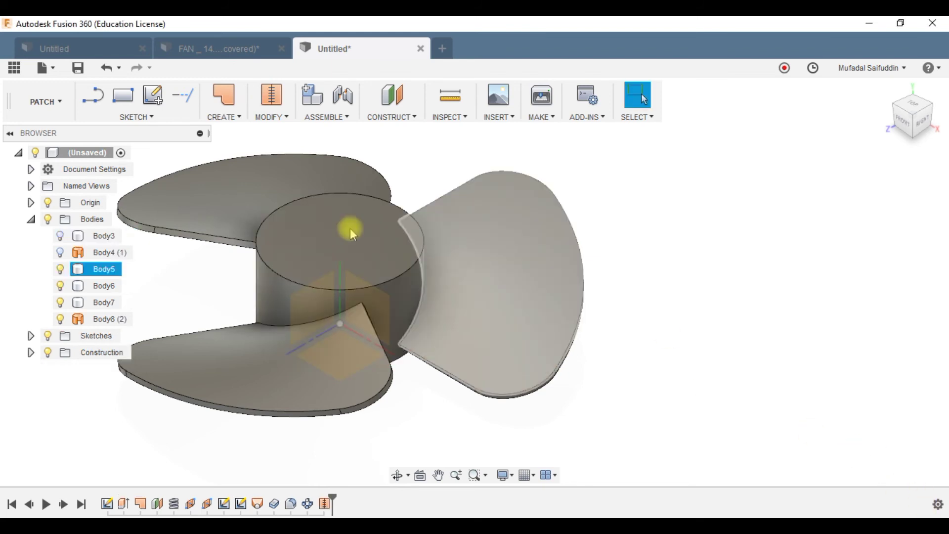
# Step: Check the stitched Body8 in the browser and start a fillet on it
pyautogui.click(268, 117)
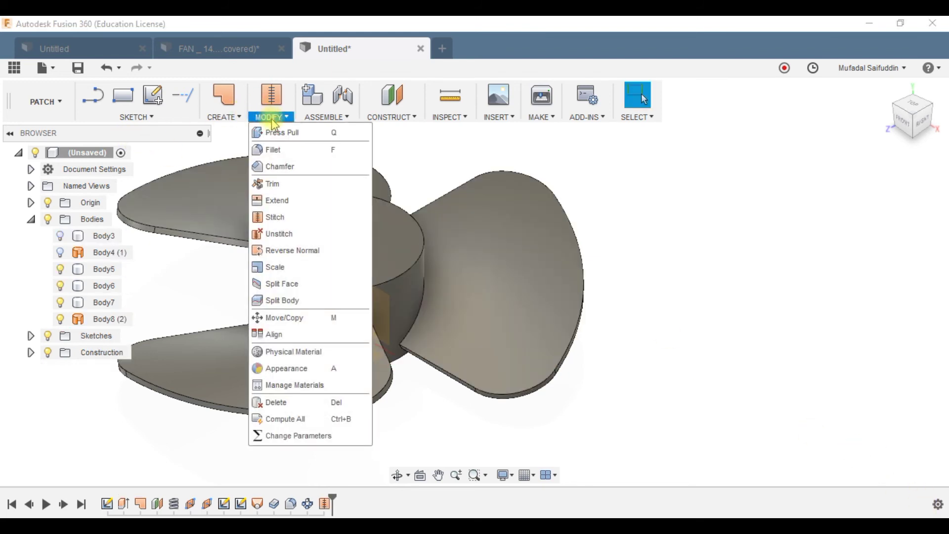
pyautogui.click(766, 246)
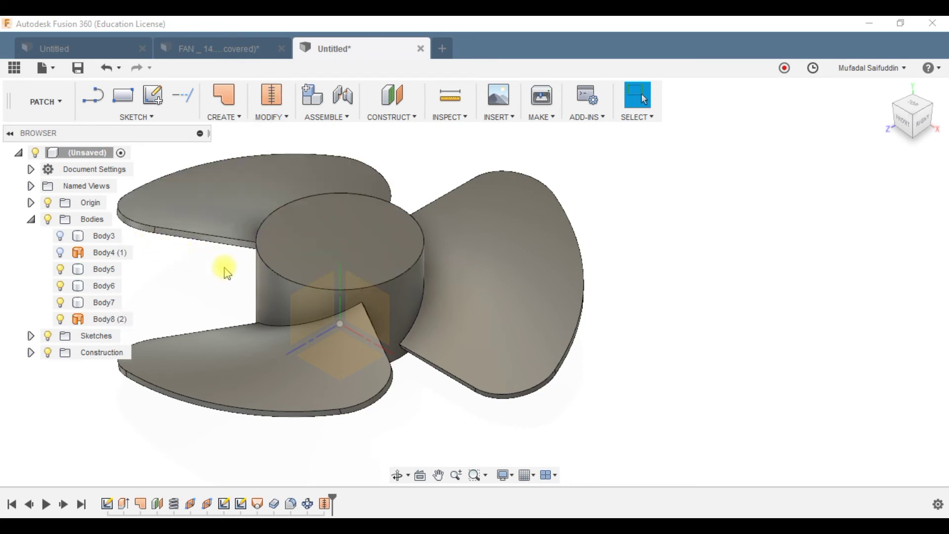
pyautogui.click(286, 259)
pyautogui.click(101, 322)
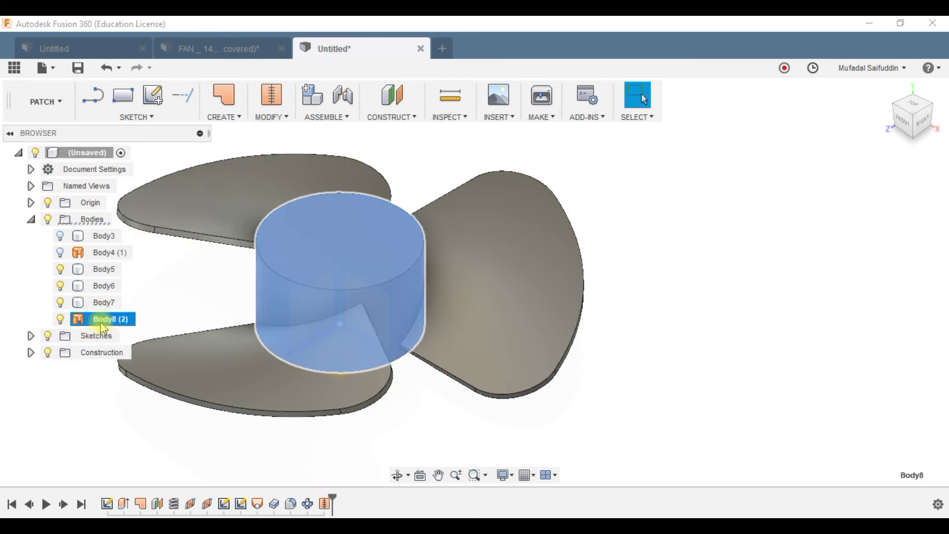
pyautogui.click(279, 139)
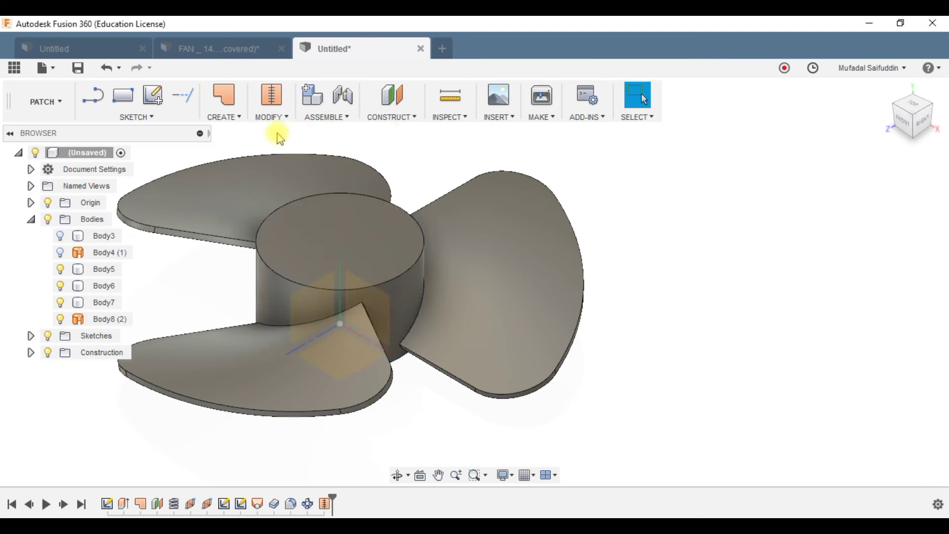
pyautogui.click(282, 118)
pyautogui.click(294, 146)
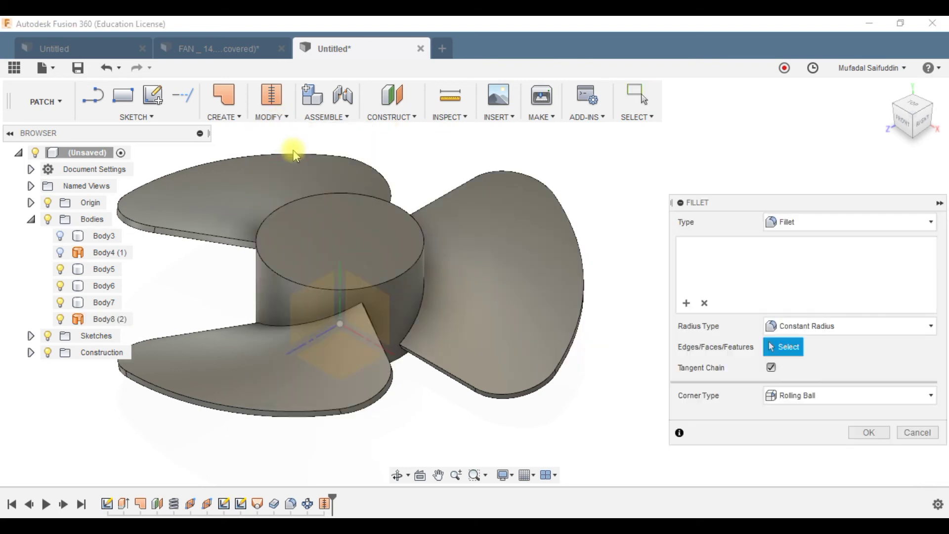
# Step: Fillet the hub's top circular edge with a 5 mm radius
pyautogui.click(418, 208)
pyautogui.moveTo(418, 206); pyautogui.dragTo(417, 207)
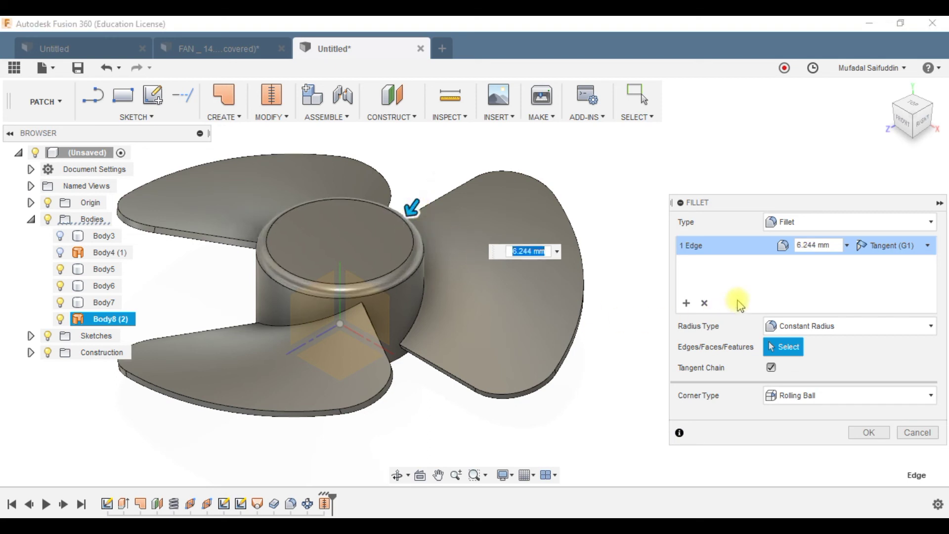
pyautogui.click(826, 246)
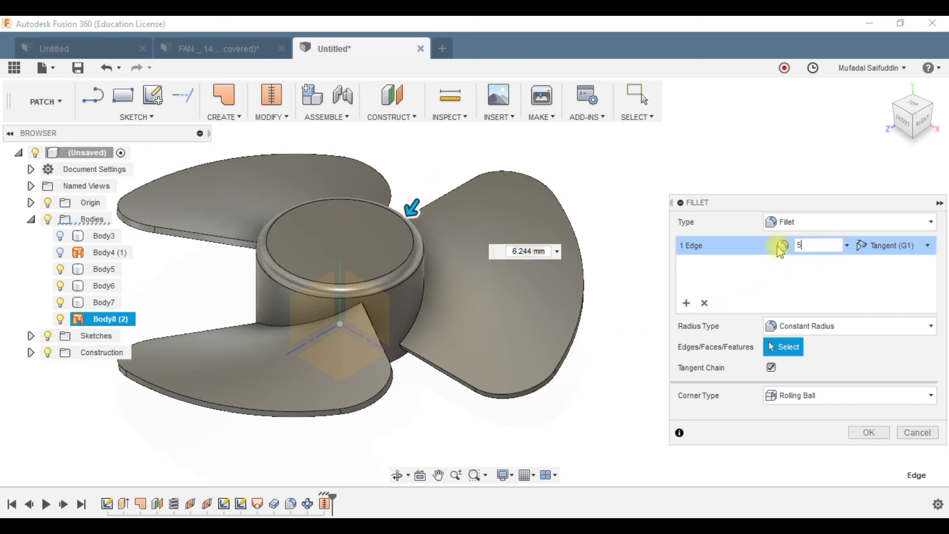
pyautogui.press('Return')
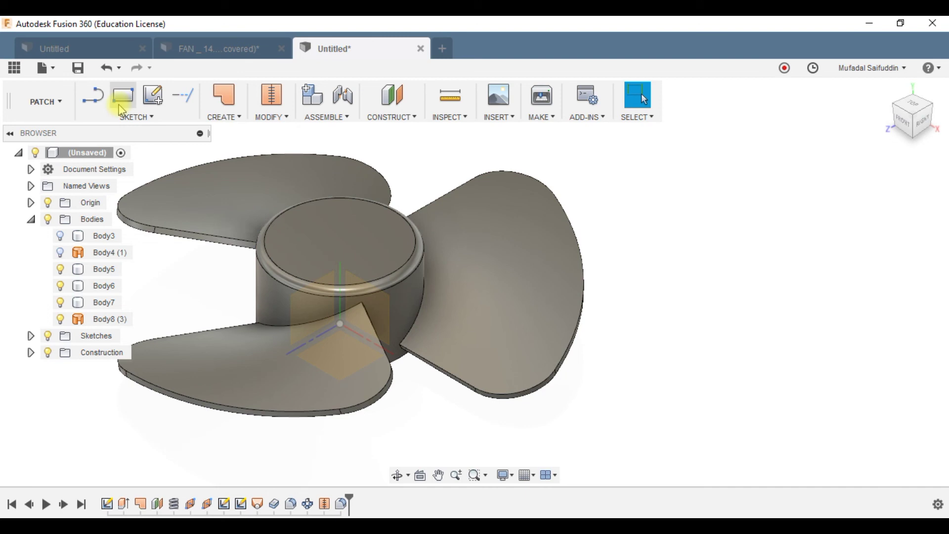
pyautogui.click(224, 116)
# Step: Thicken the filleted hub surface by -4 mm into a solid new body, Body9
pyautogui.click(239, 283)
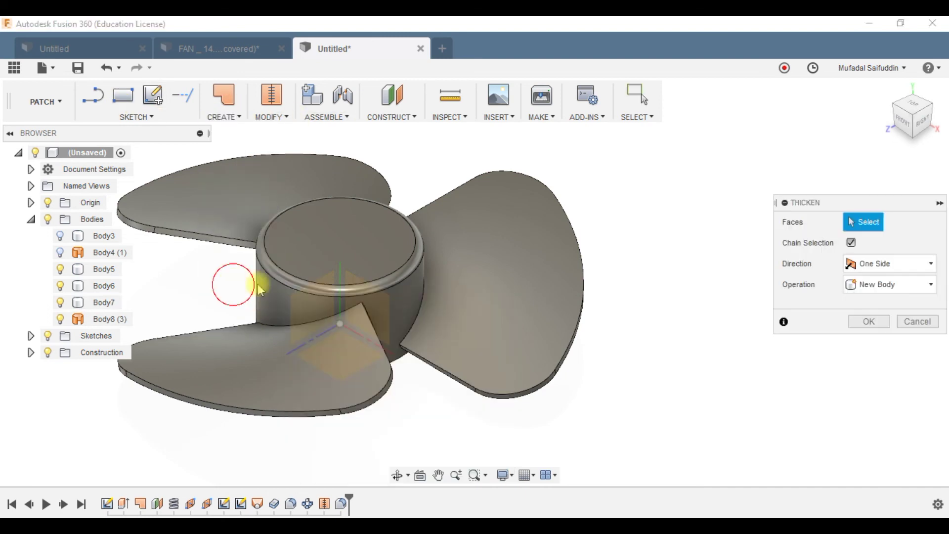
pyautogui.click(392, 280)
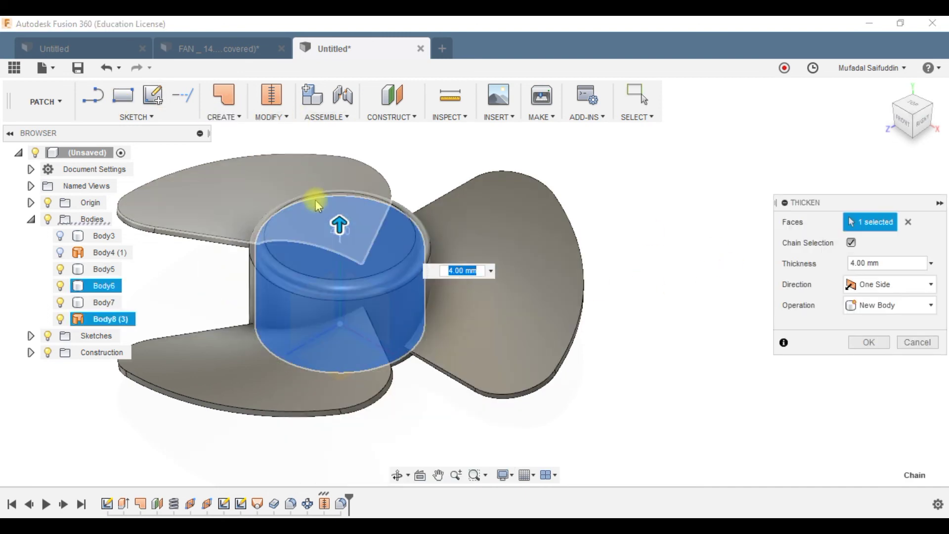
pyautogui.click(892, 264)
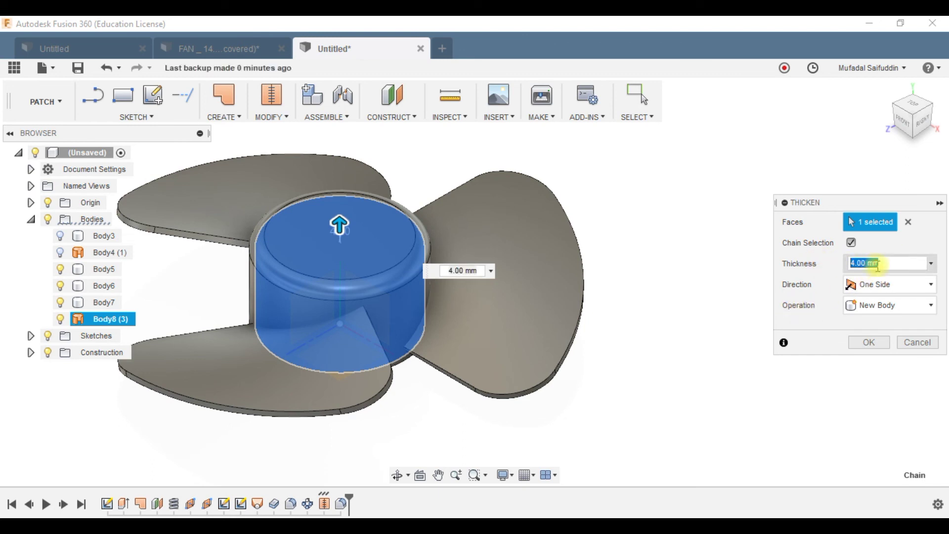
pyautogui.press('Return')
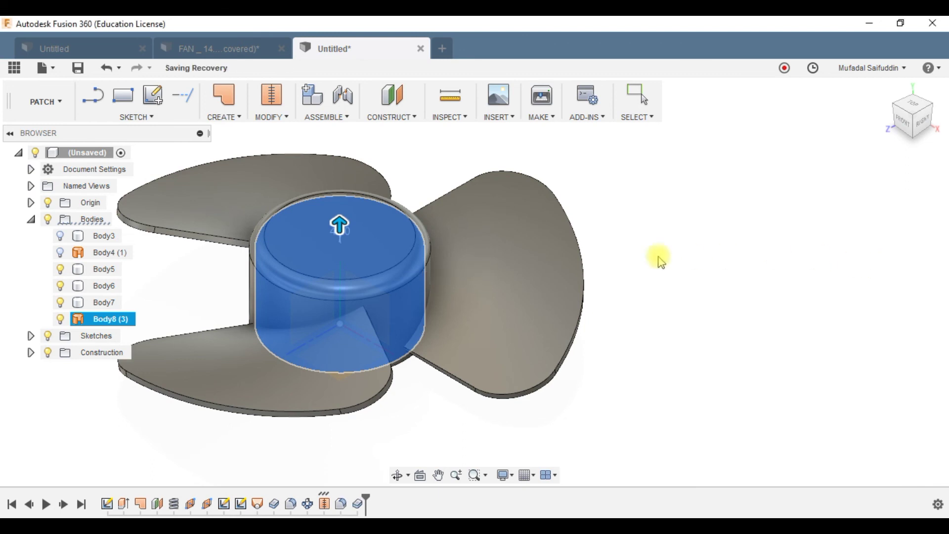
pyautogui.click(653, 223)
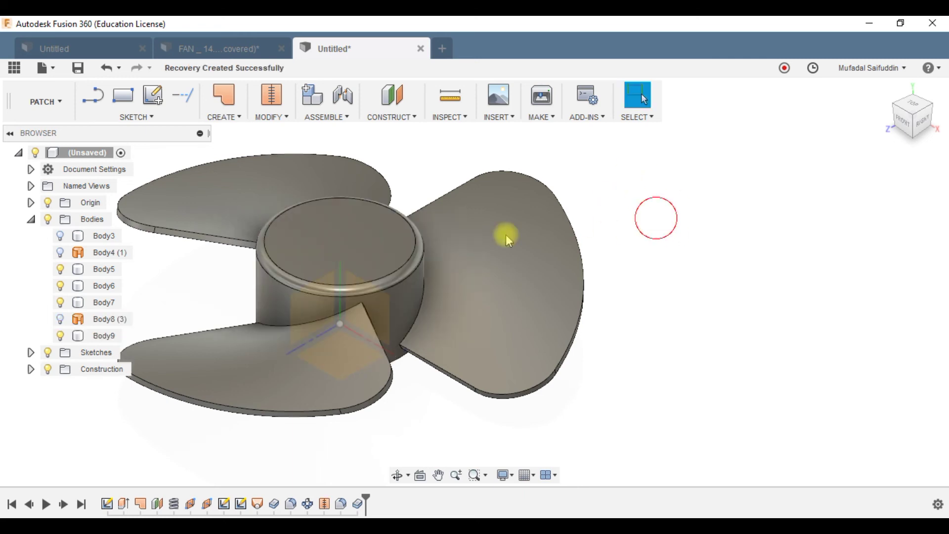
pyautogui.moveTo(394, 259); pyautogui.dragTo(563, 289, button='middle')
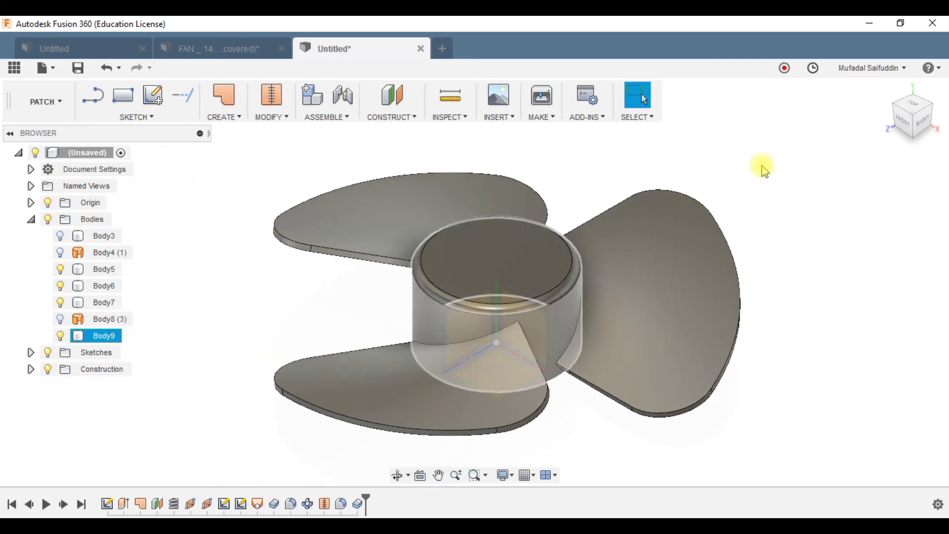
pyautogui.click(890, 90)
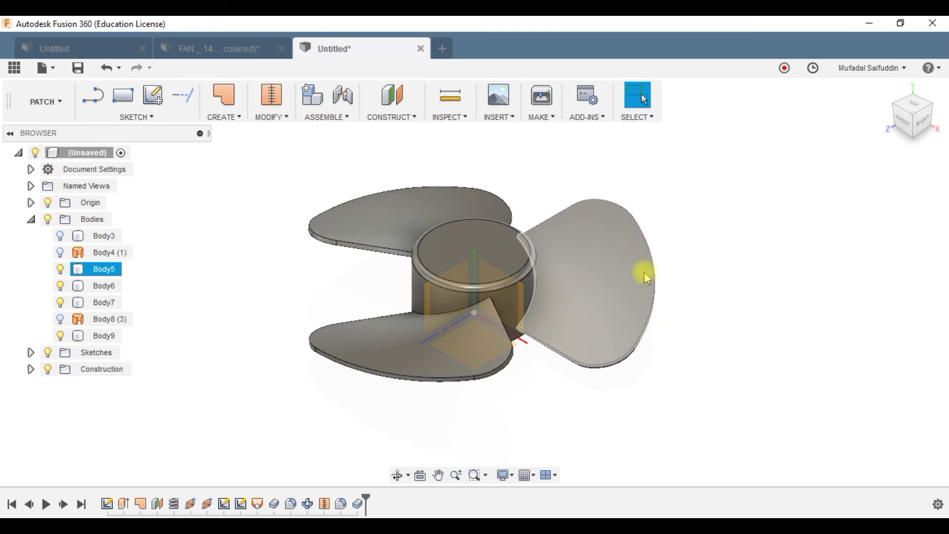
pyautogui.click(527, 323)
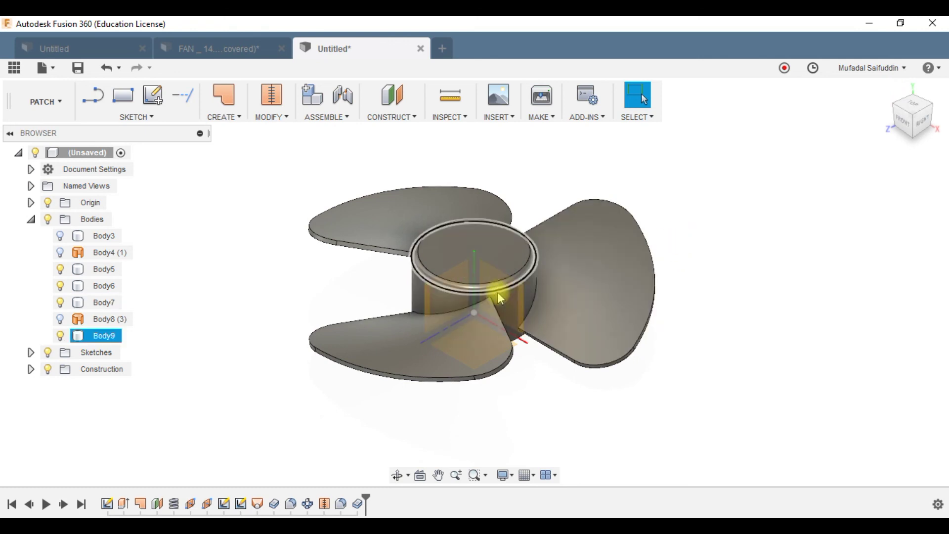